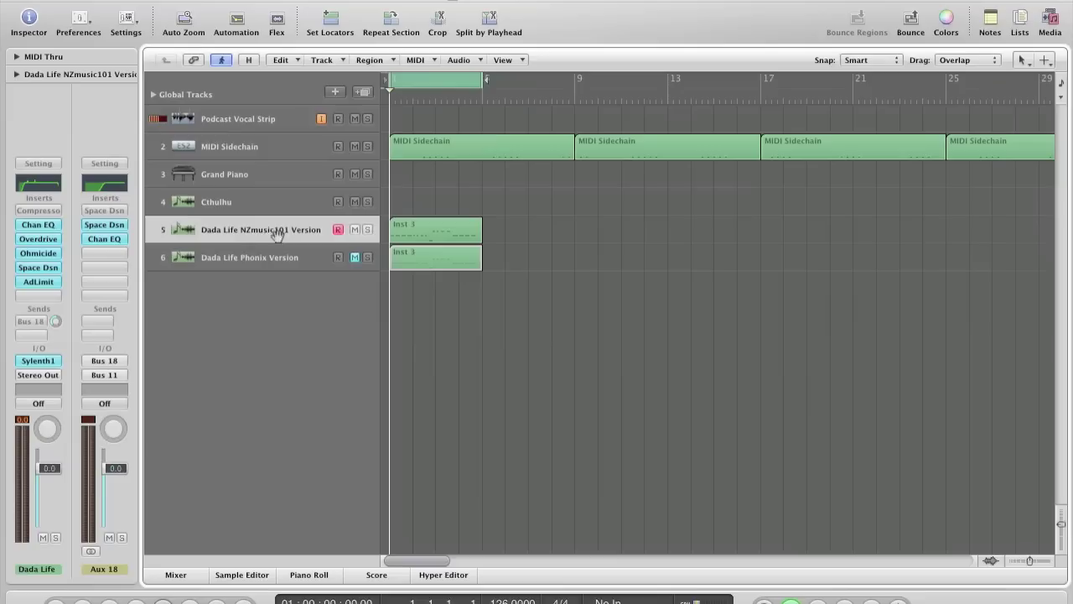
# - Play the bass, then open and inspect the NZmusic101 track's Channel EQ before closing it
pyautogui.press('space')
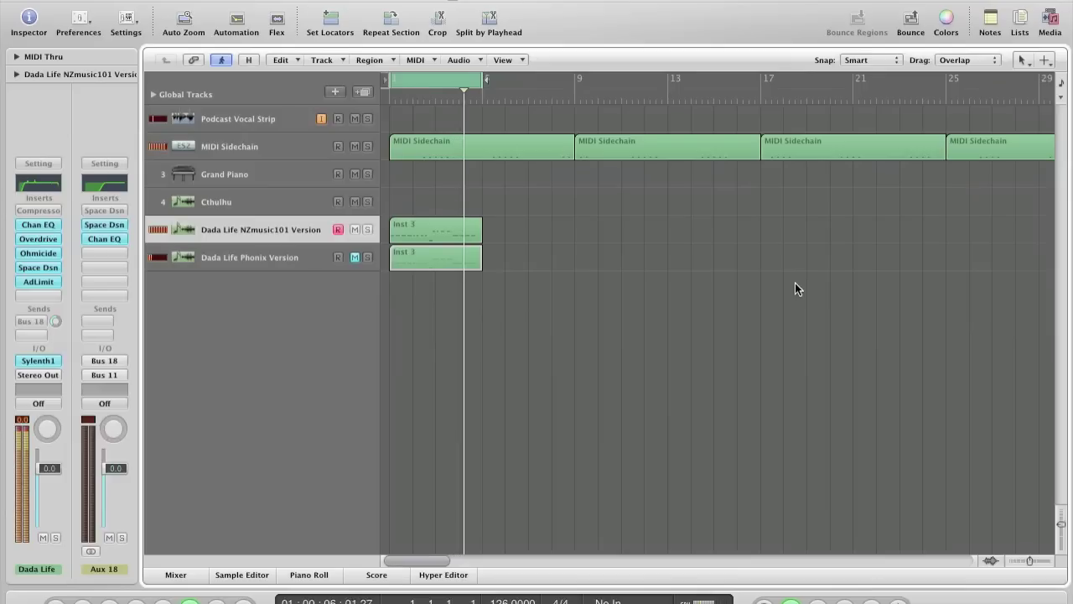
pyautogui.press('Return')
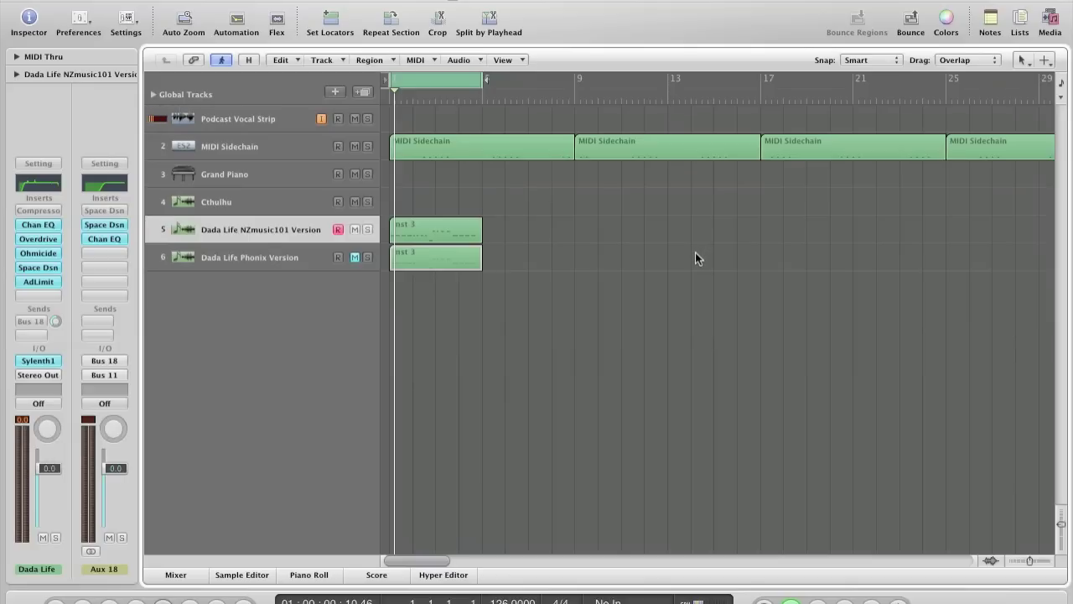
pyautogui.click(28, 224)
pyautogui.moveTo(752, 65); pyautogui.dragTo(716, 172)
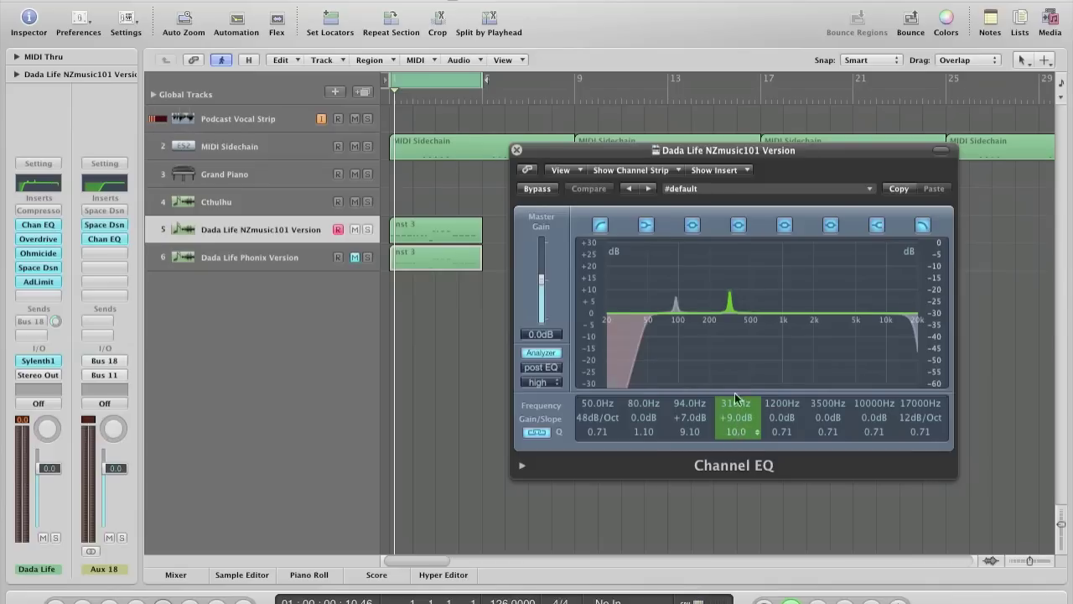
pyautogui.moveTo(757, 155); pyautogui.dragTo(802, 93)
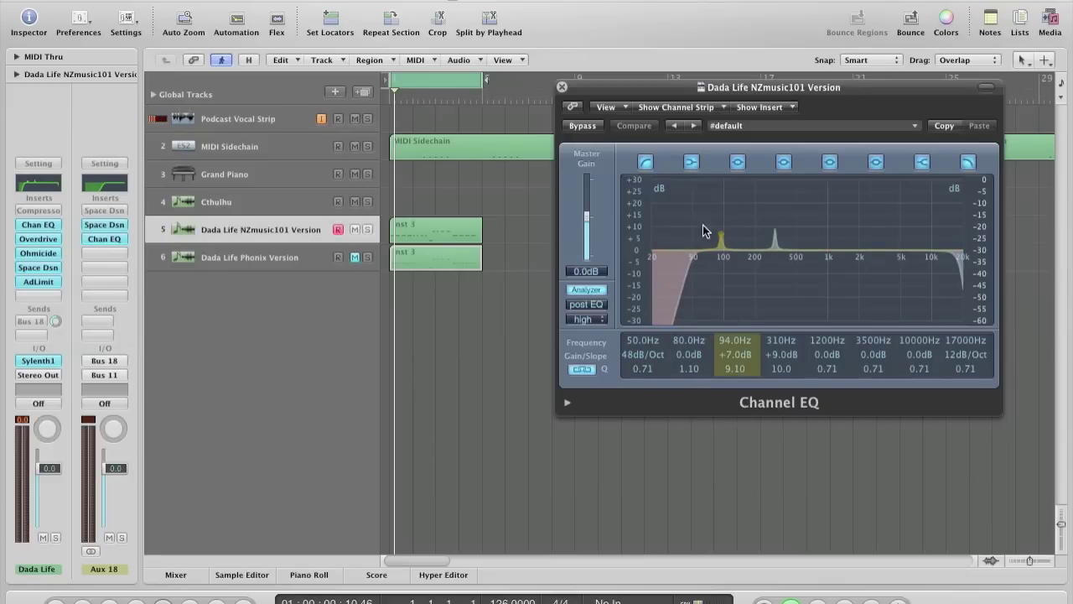
pyautogui.click(562, 87)
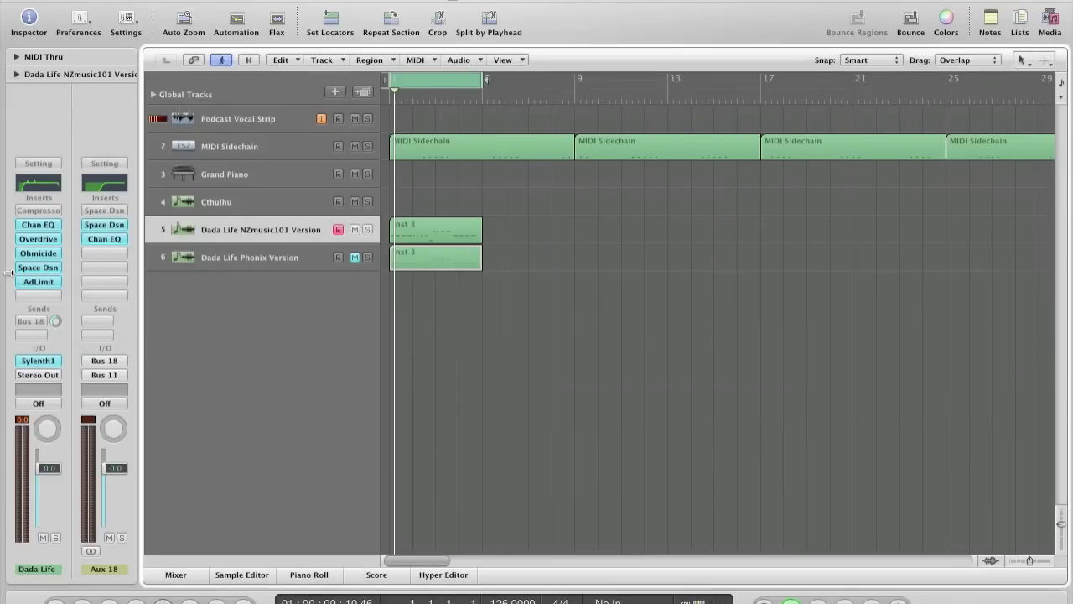
# - Open Space Designer on the bass track, showing the 2.7s Big Chamber impulse
pyautogui.click(39, 267)
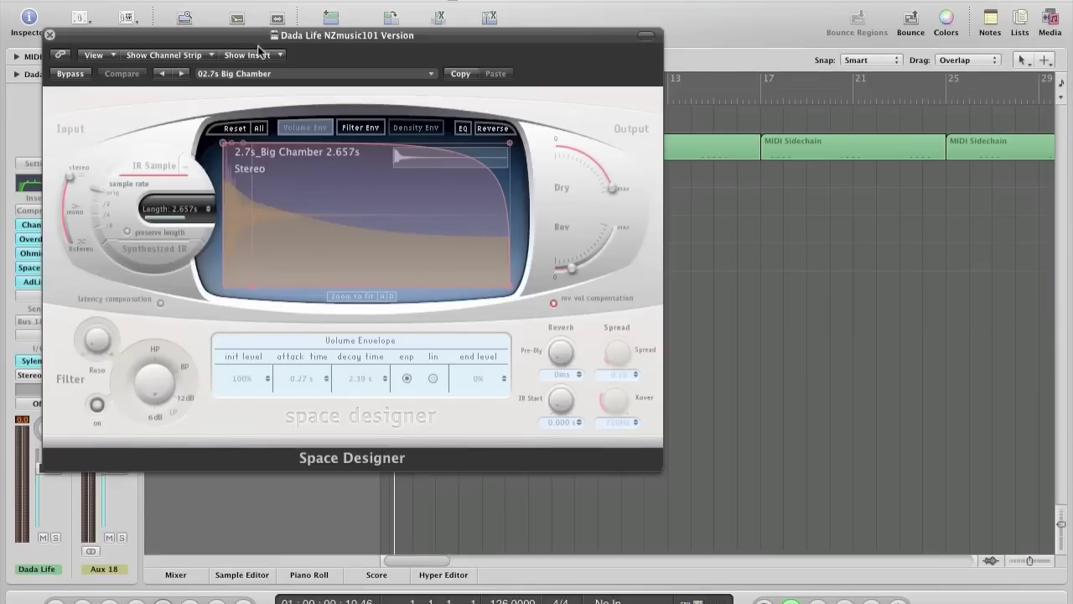
pyautogui.moveTo(244, 37); pyautogui.dragTo(344, 0)
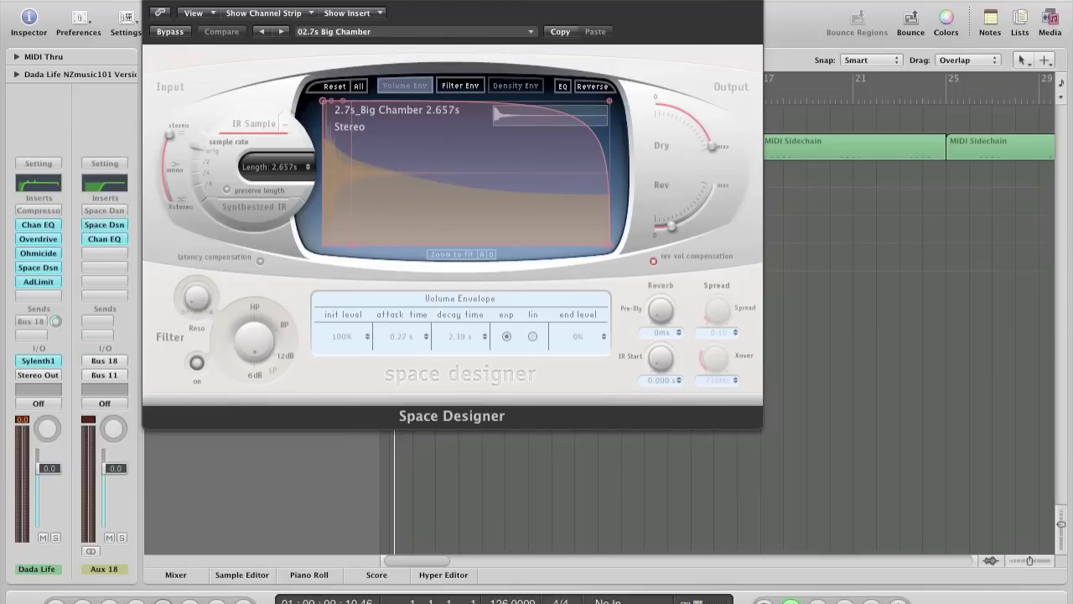
pyautogui.moveTo(436, 3); pyautogui.dragTo(502, 3)
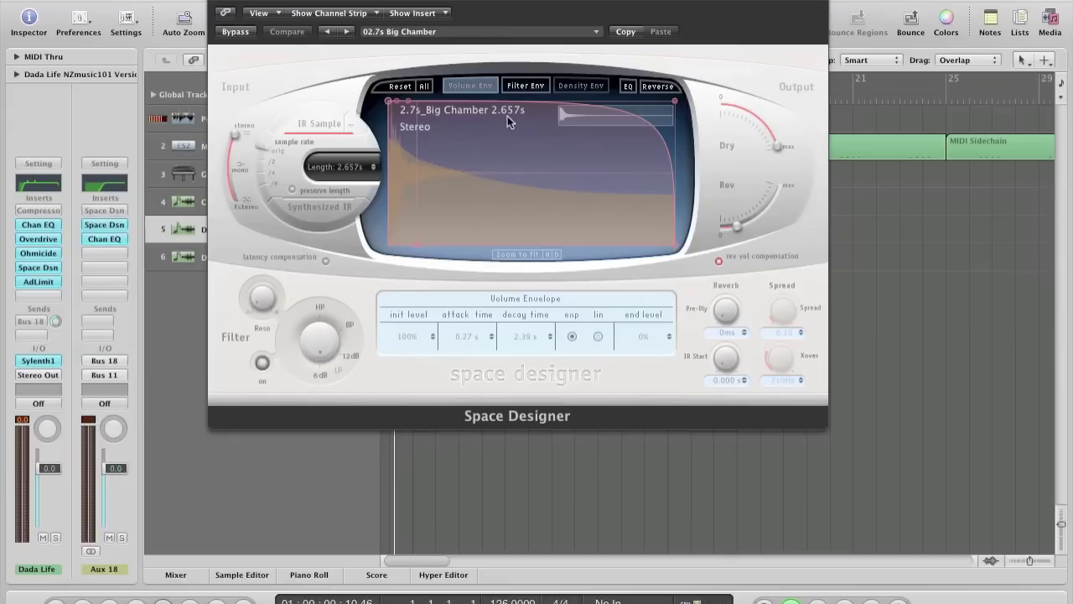
pyautogui.click(181, 261)
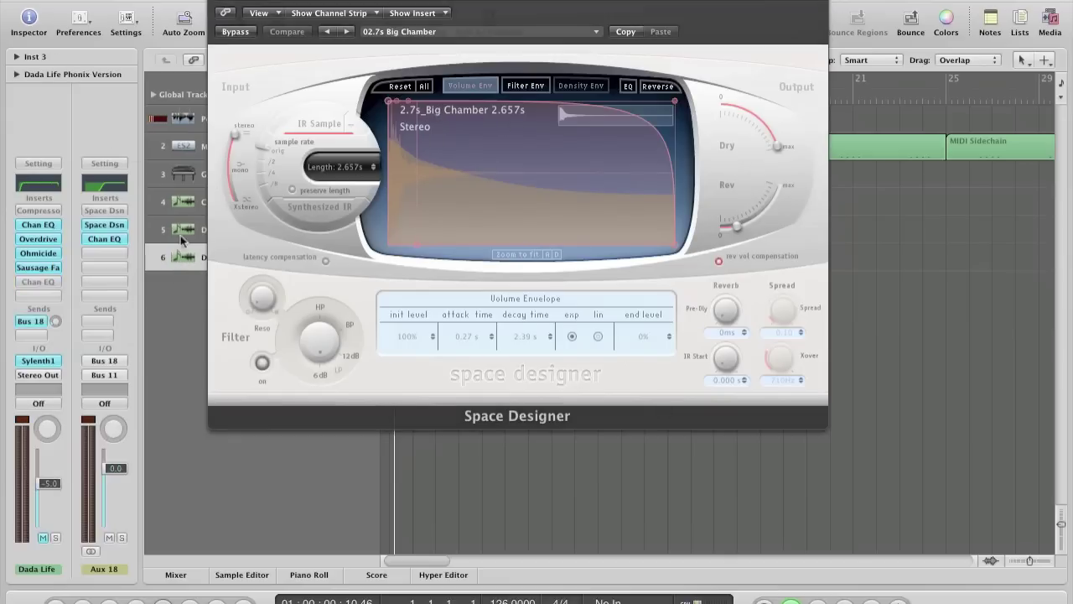
pyautogui.click(104, 225)
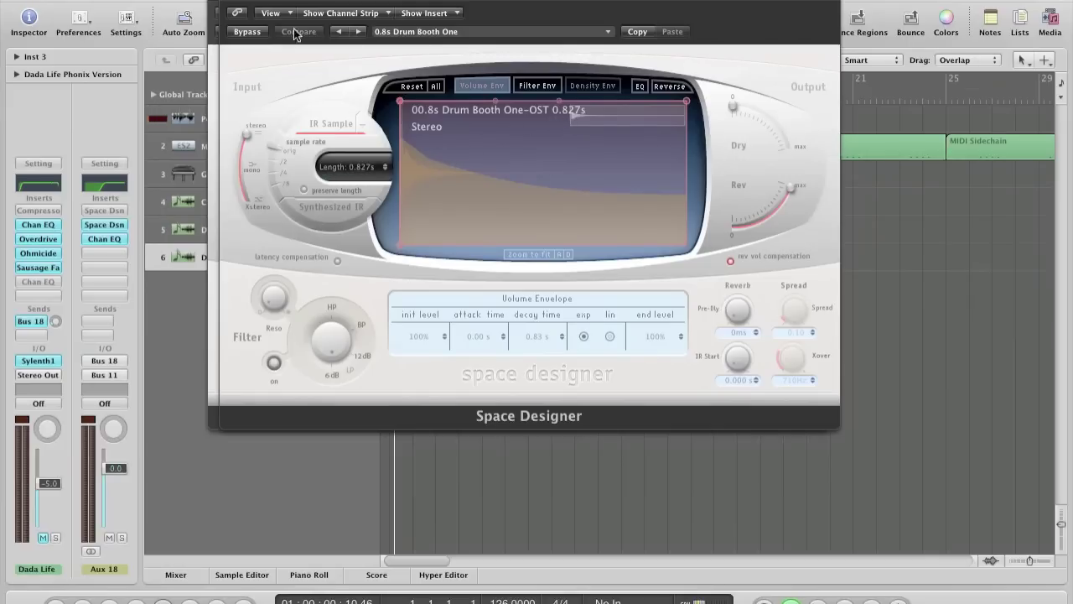
pyautogui.click(228, 2)
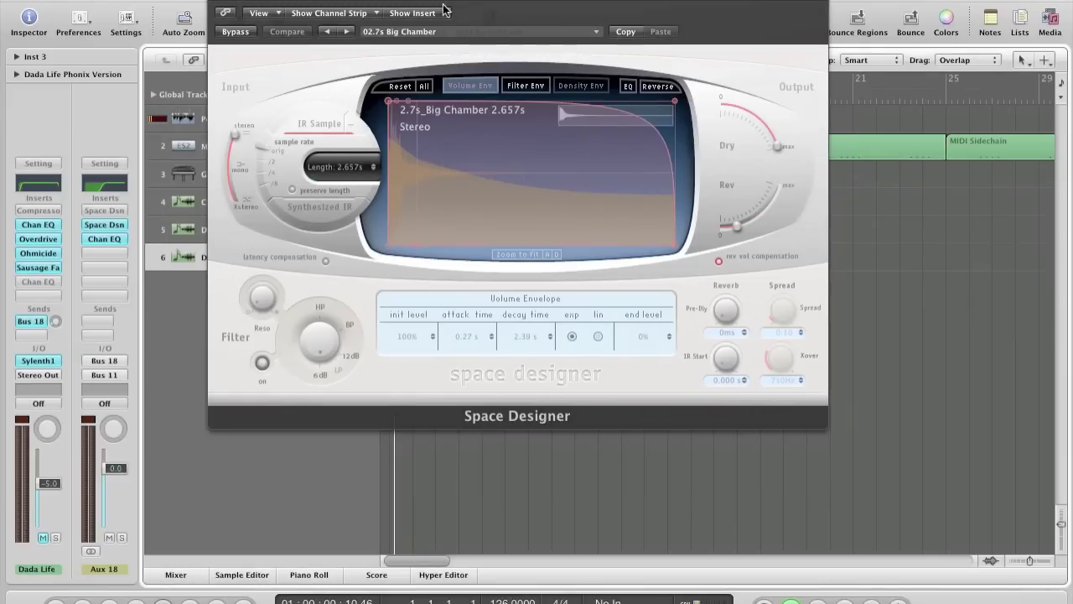
pyautogui.moveTo(512, 3); pyautogui.dragTo(507, 4)
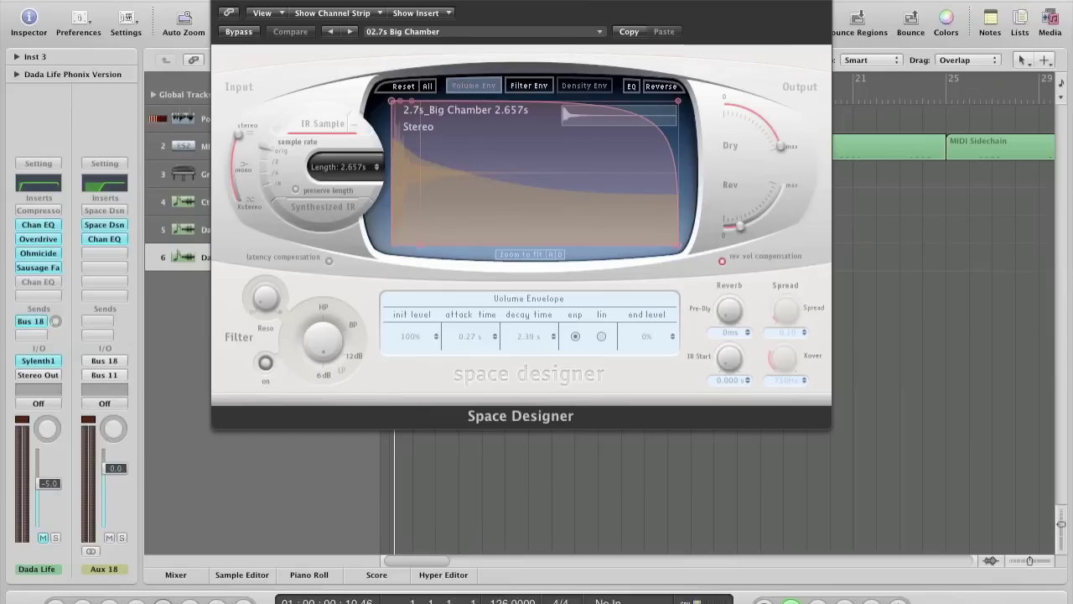
pyautogui.click(178, 232)
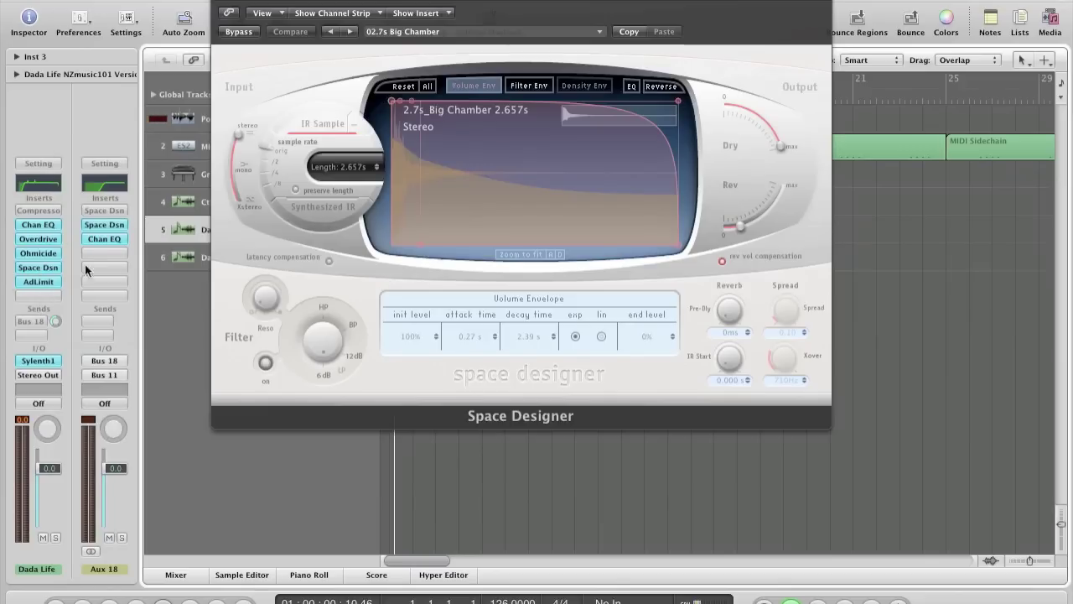
# - View Space Designer's EQ settings, then close the reverb window
pyautogui.click(631, 86)
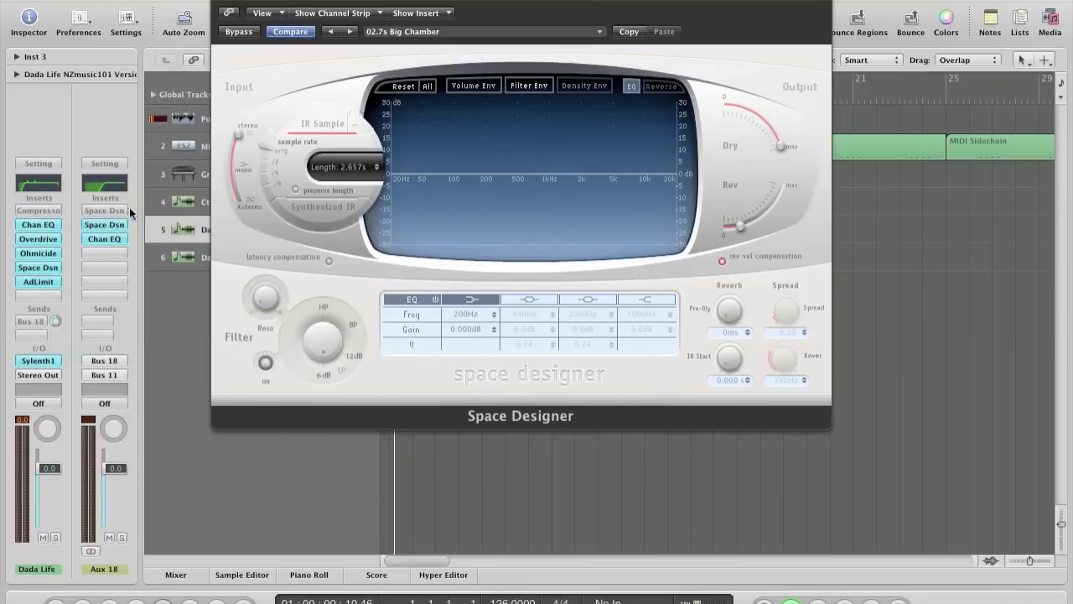
pyautogui.click(223, 4)
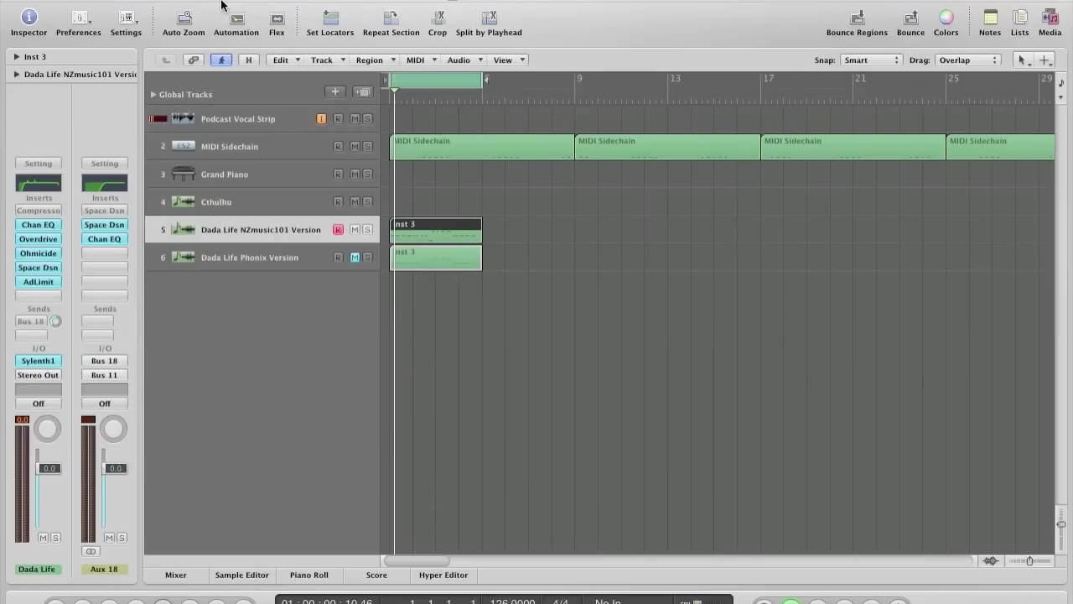
# - Switch between the NZmusic101 and Phonix tracks and start playback to compare basses
pyautogui.click(273, 257)
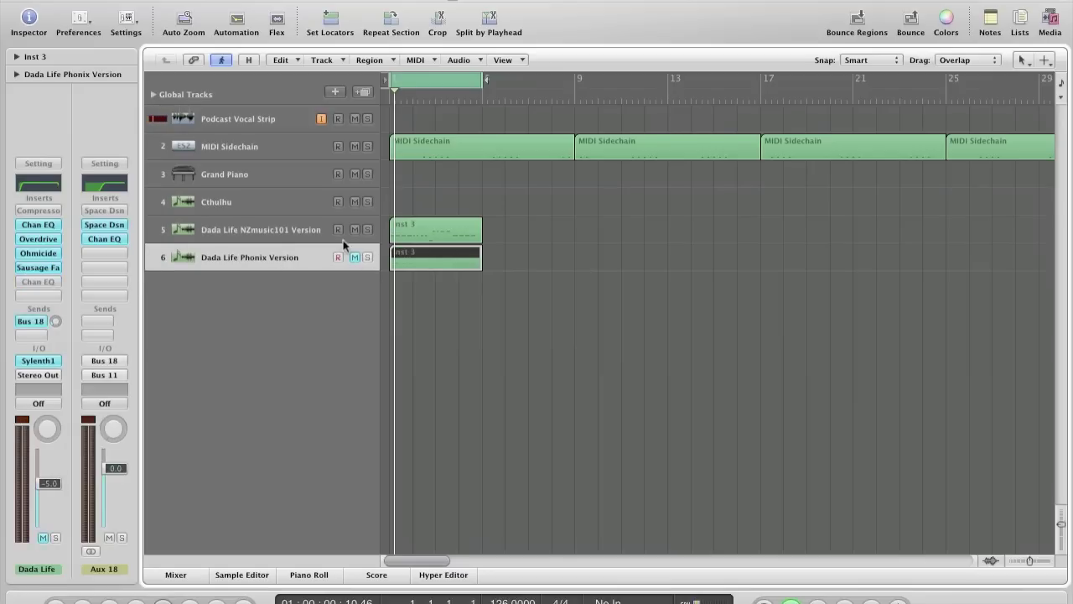
pyautogui.click(284, 233)
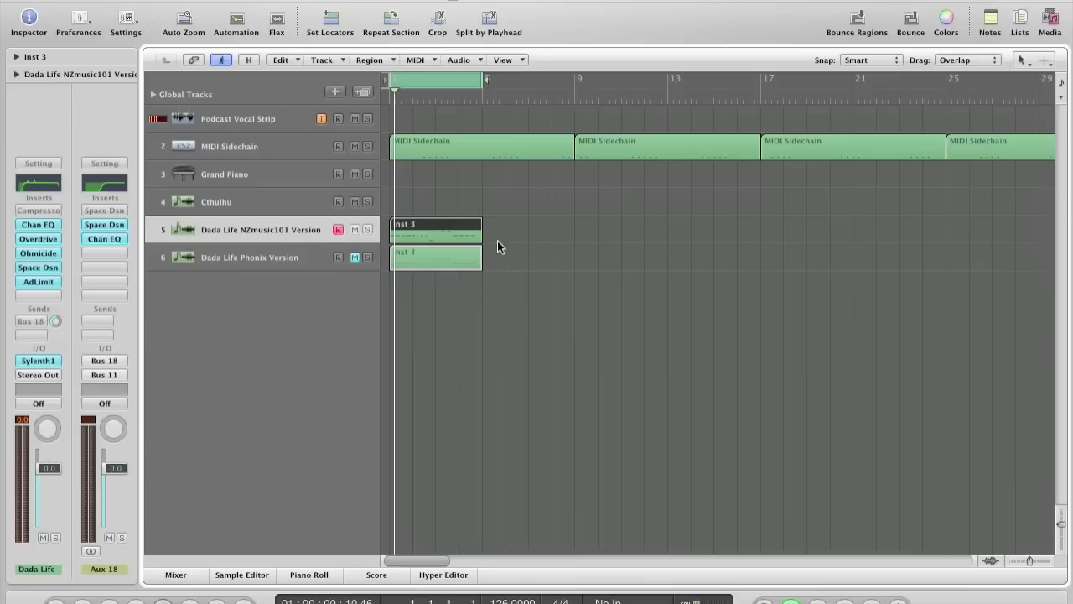
pyautogui.click(285, 259)
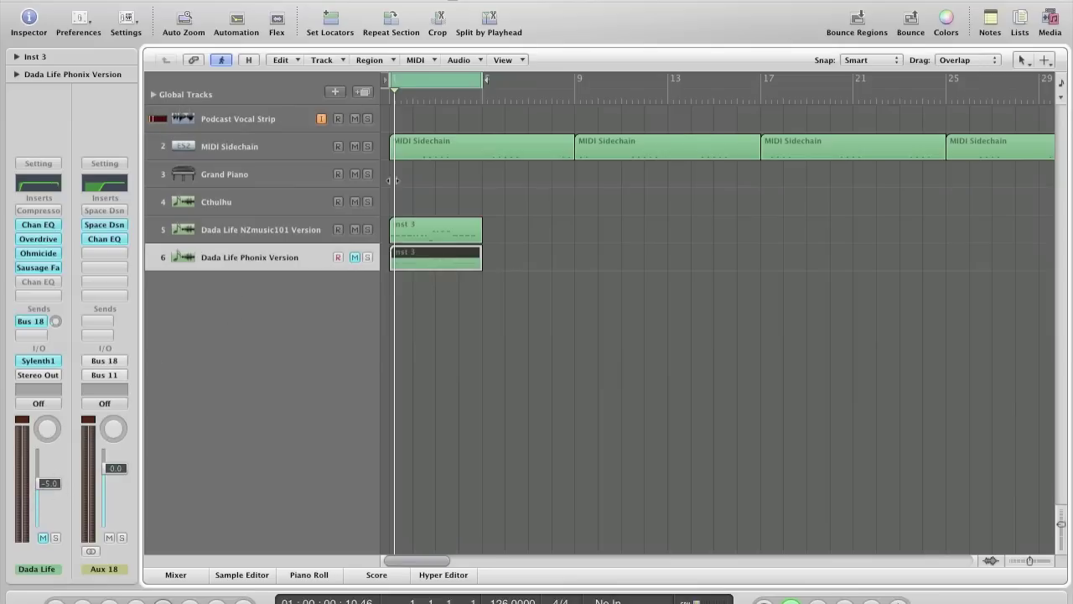
pyautogui.click(270, 234)
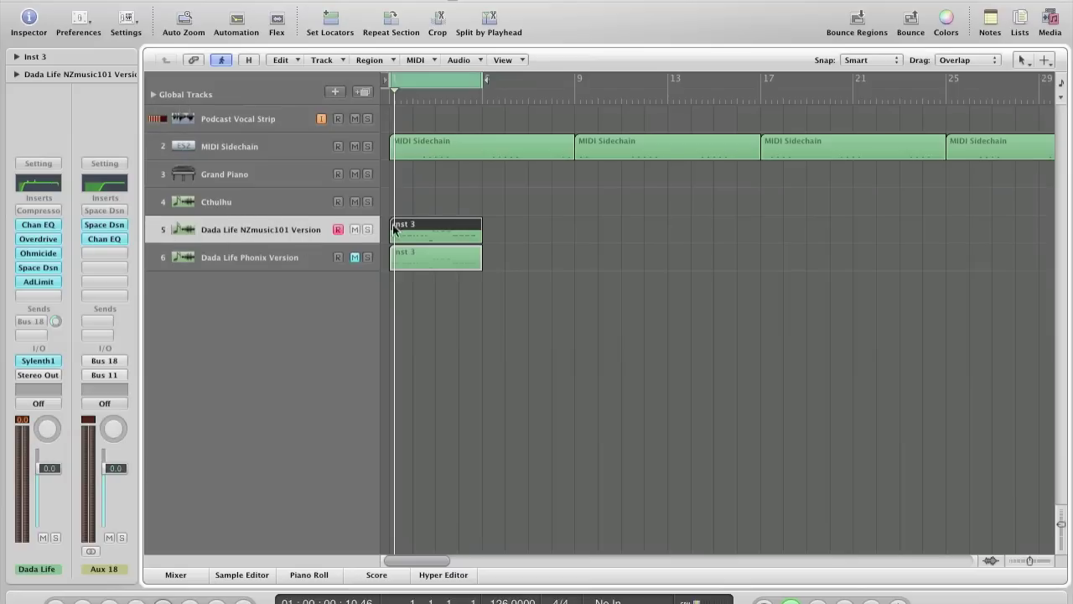
pyautogui.press('space')
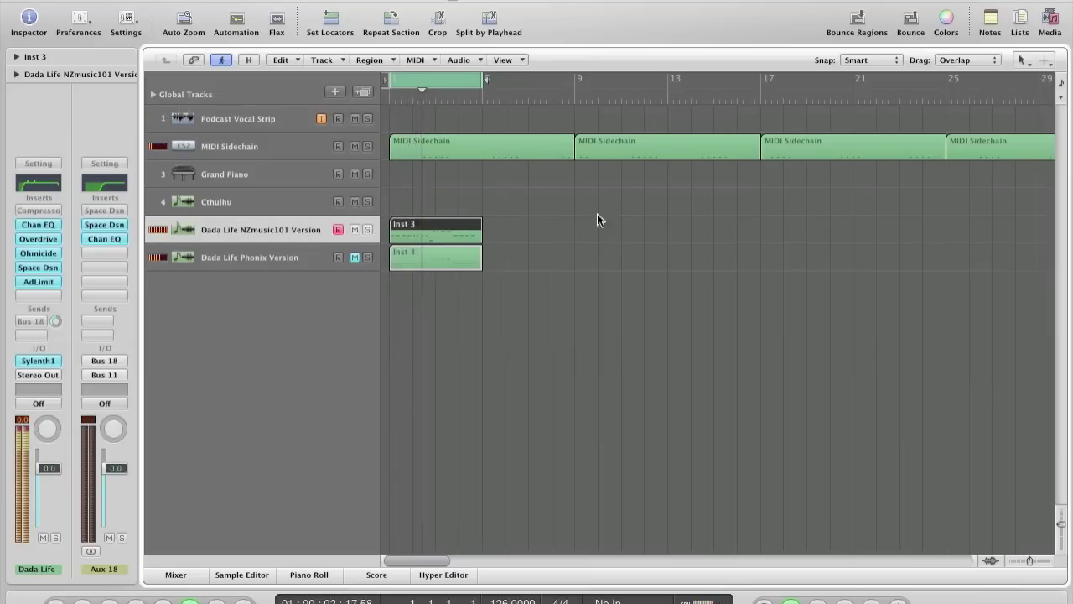
# - Mute the NZmusic101 Version track and unmute the Phonix Version so it plays alone
pyautogui.click(354, 230)
pyautogui.click(355, 257)
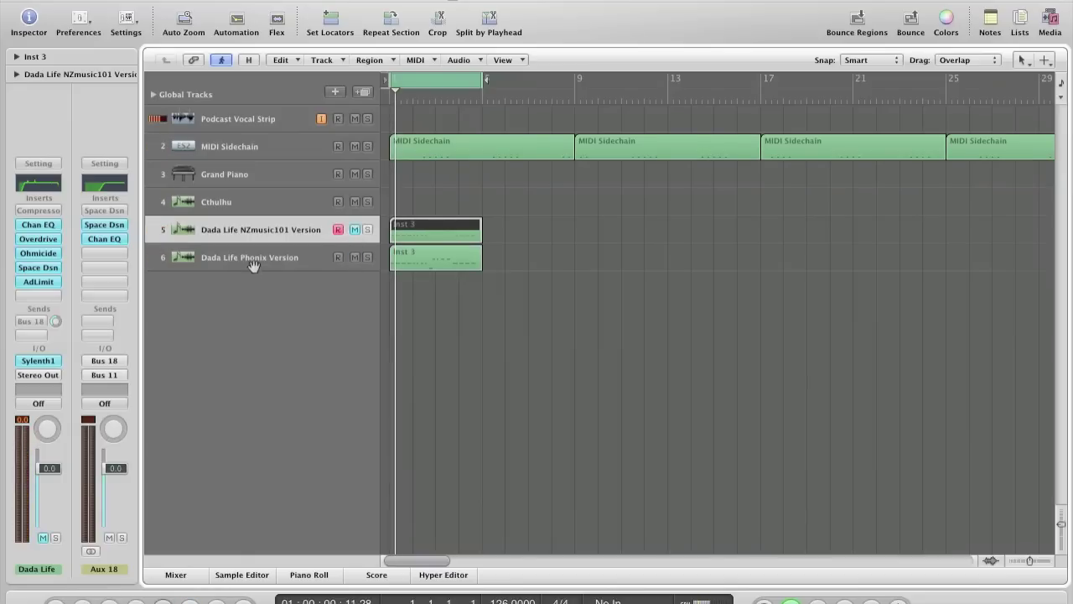
pyautogui.click(253, 262)
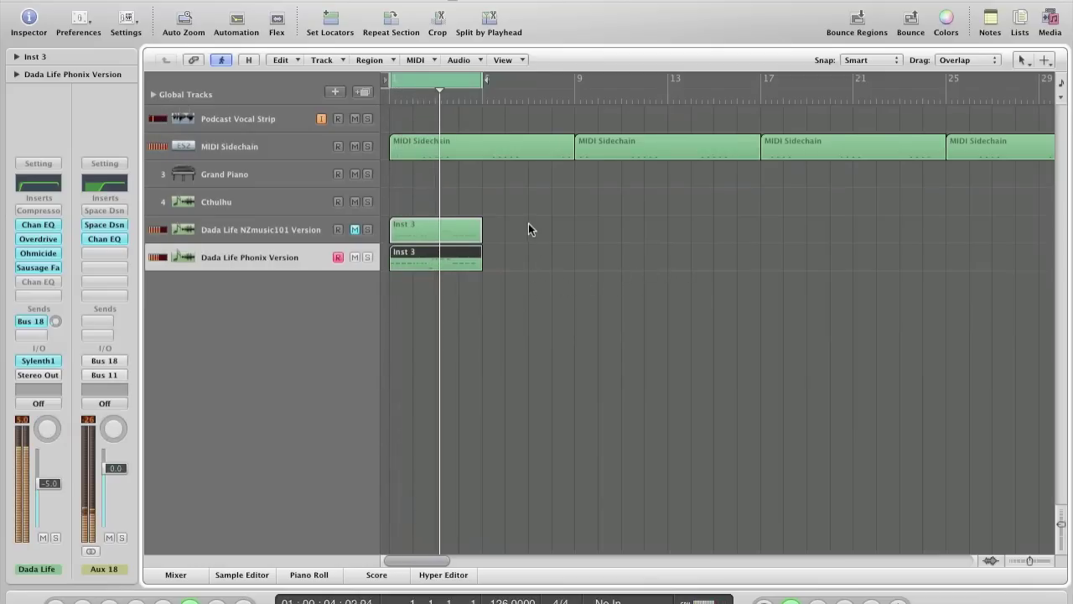
pyautogui.click(355, 257)
pyautogui.click(353, 261)
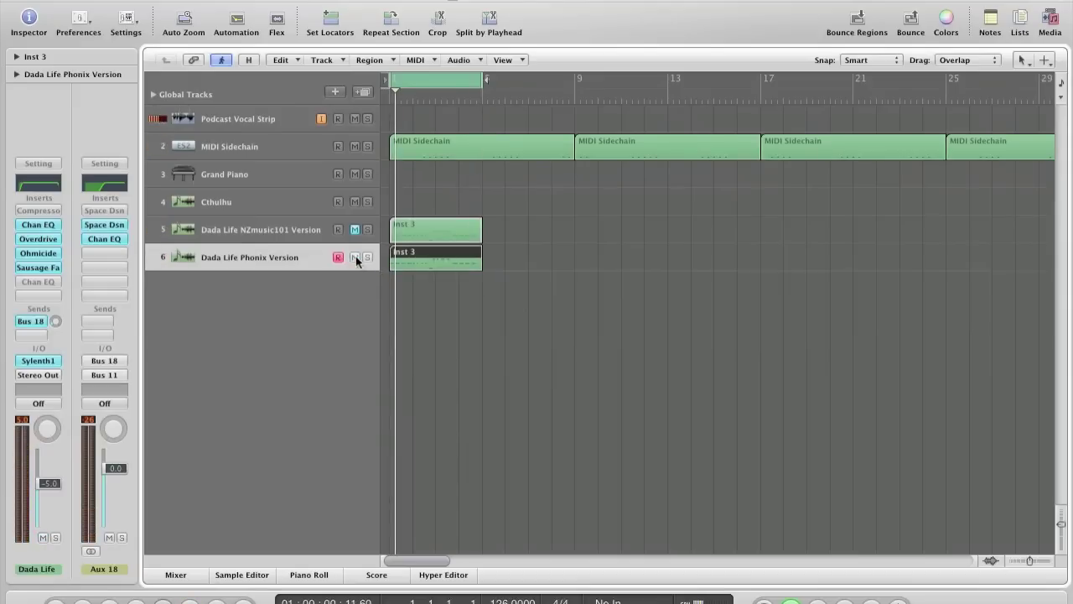
pyautogui.click(38, 225)
pyautogui.moveTo(172, 34); pyautogui.dragTo(321, 21)
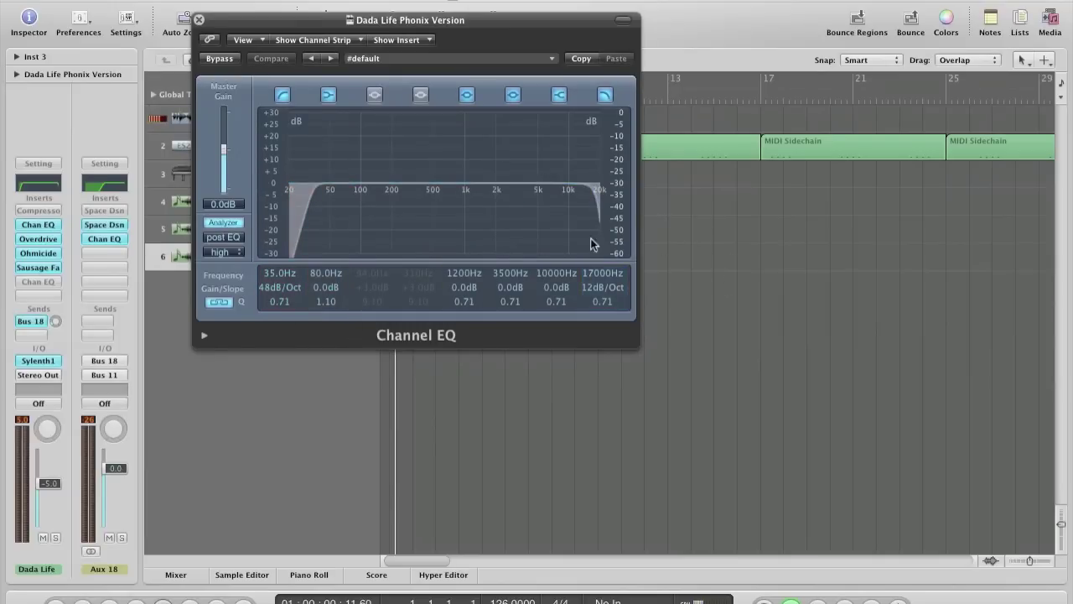
pyautogui.click(199, 19)
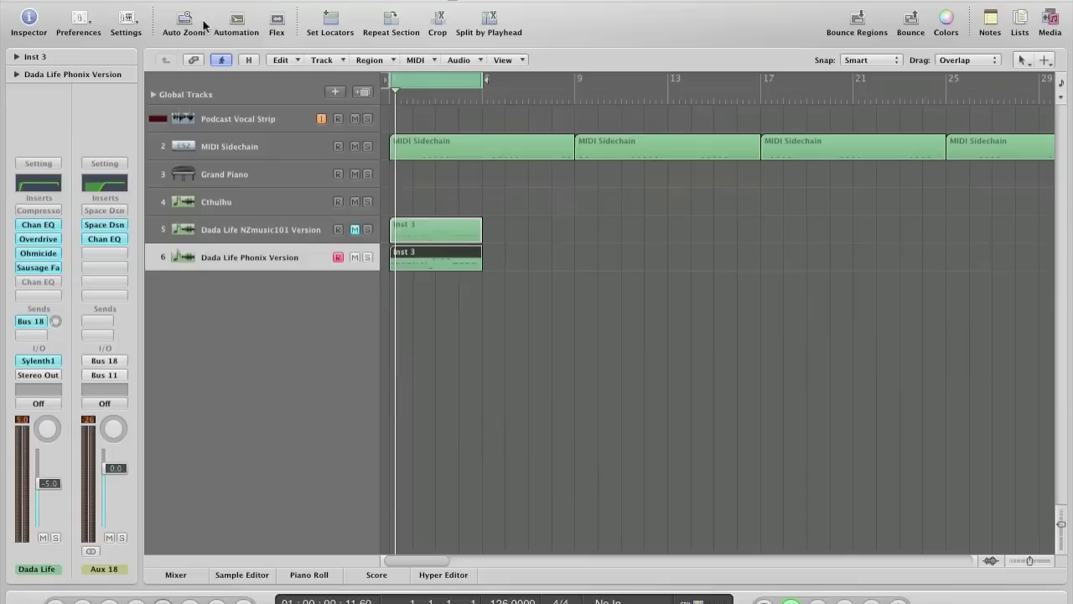
pyautogui.click(38, 239)
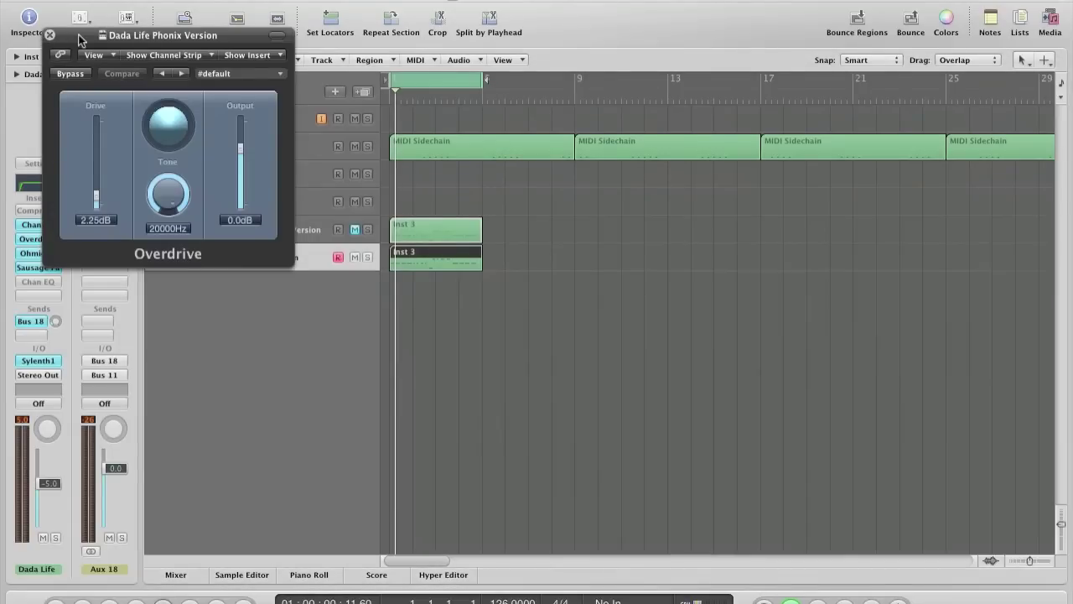
pyautogui.moveTo(79, 39); pyautogui.dragTo(457, 86)
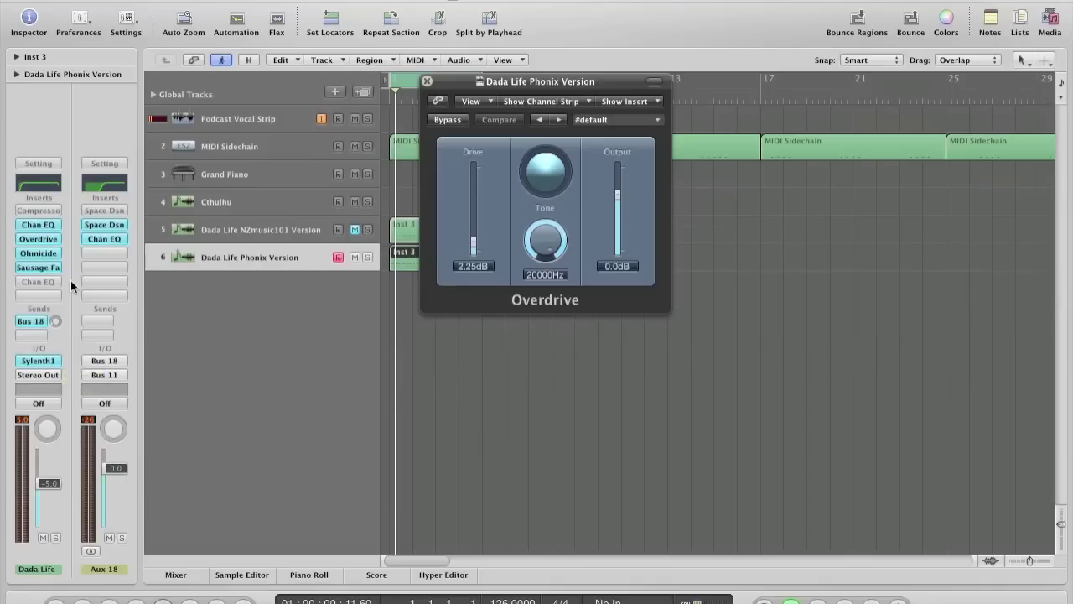
pyautogui.click(462, 266)
pyautogui.click(425, 81)
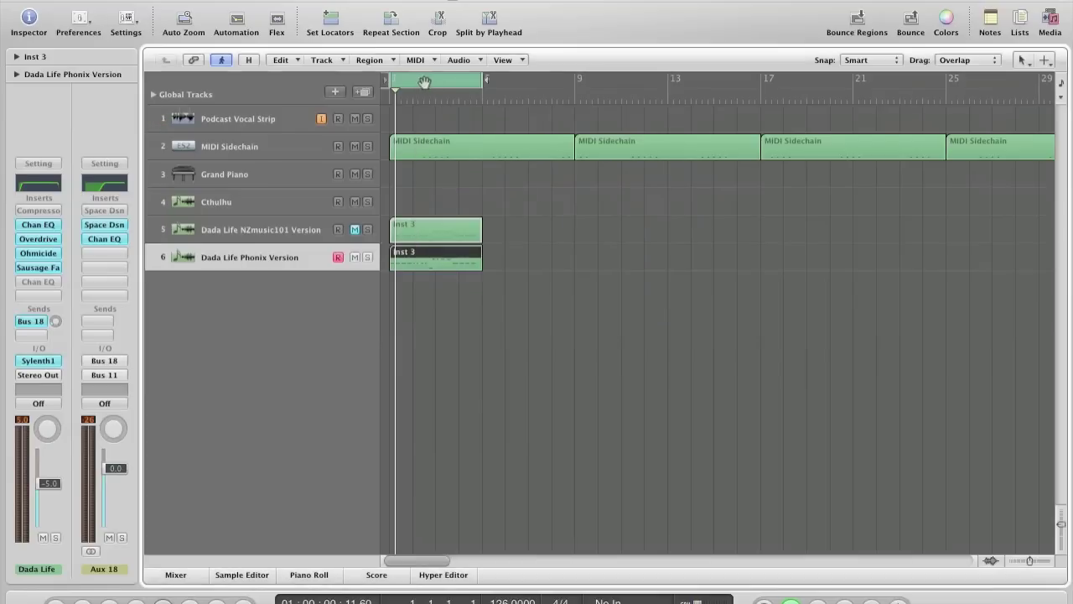
# - Open Ohmicide on the Phonix track and switch its display to the graph
pyautogui.click(40, 252)
pyautogui.moveTo(352, 43); pyautogui.dragTo(483, 1)
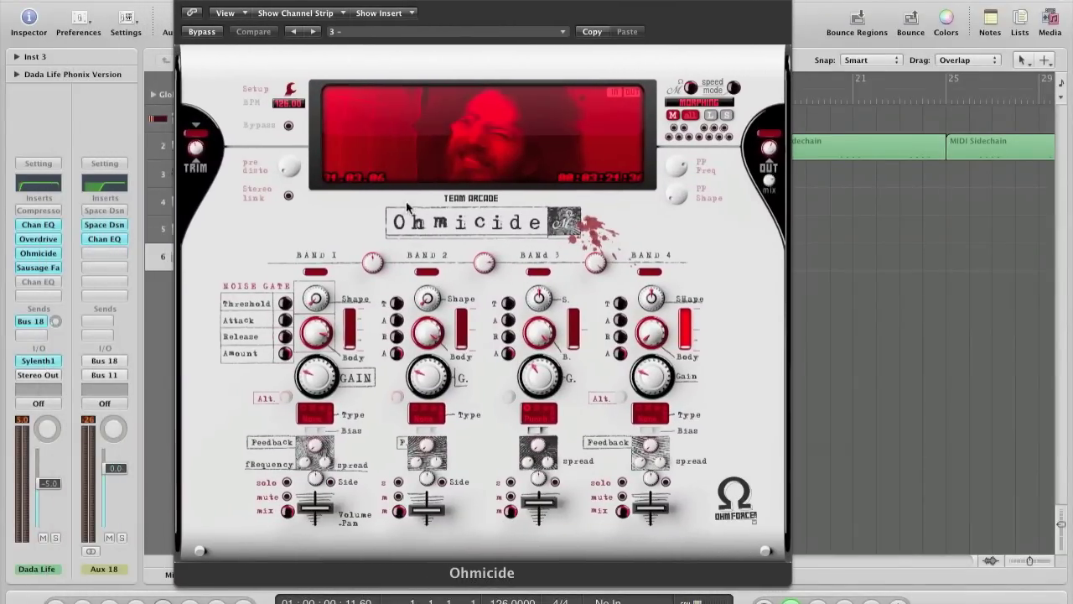
pyautogui.click(541, 137)
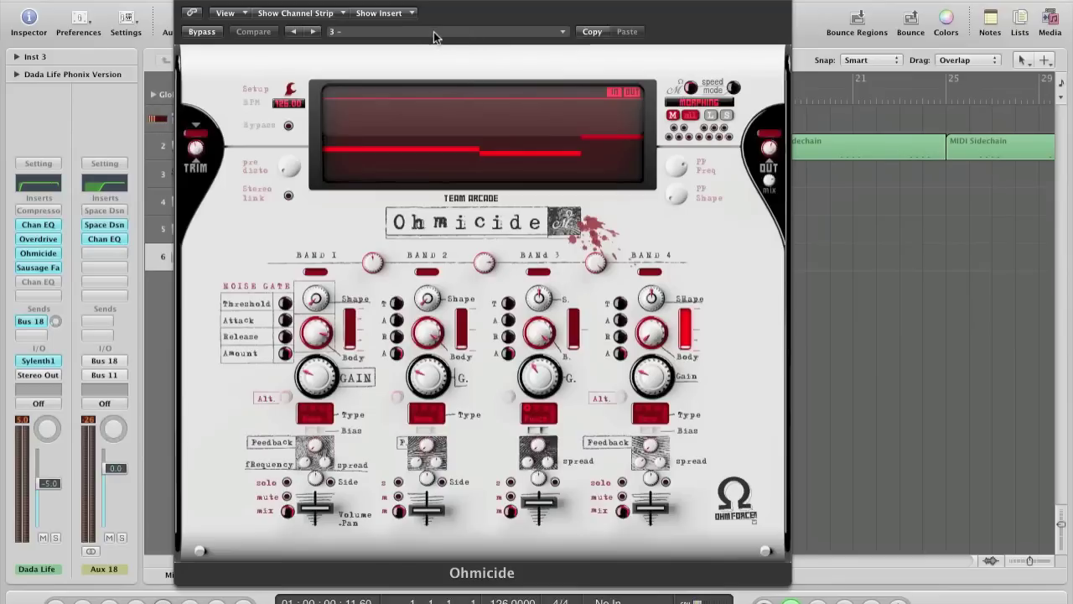
# - Load Ohmicide's Bass preset 3, check the Band 3 volume, and close the window
pyautogui.click(469, 32)
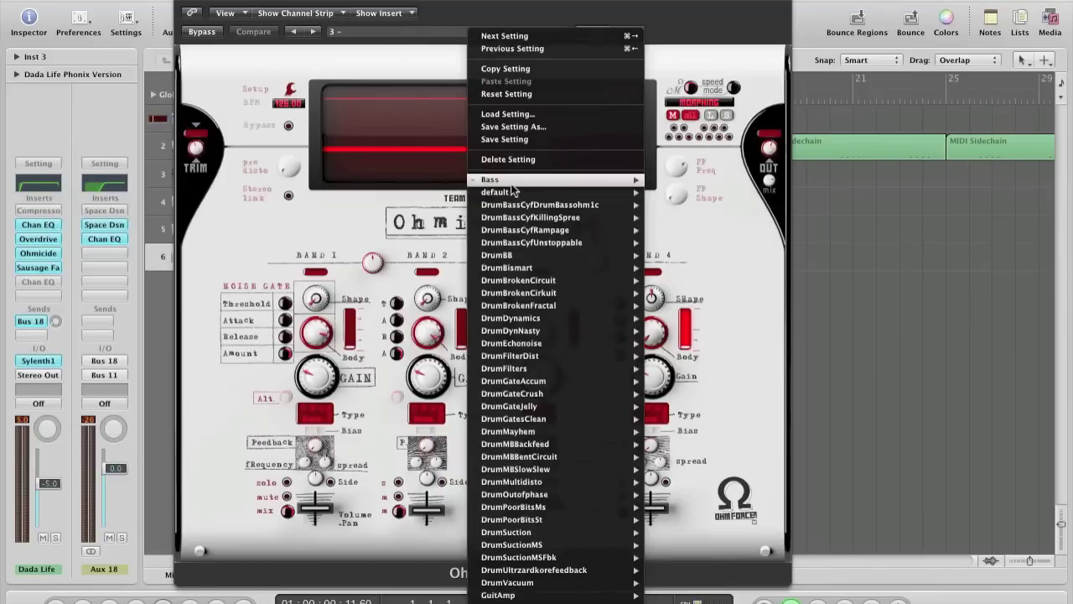
pyautogui.moveTo(515, 181)
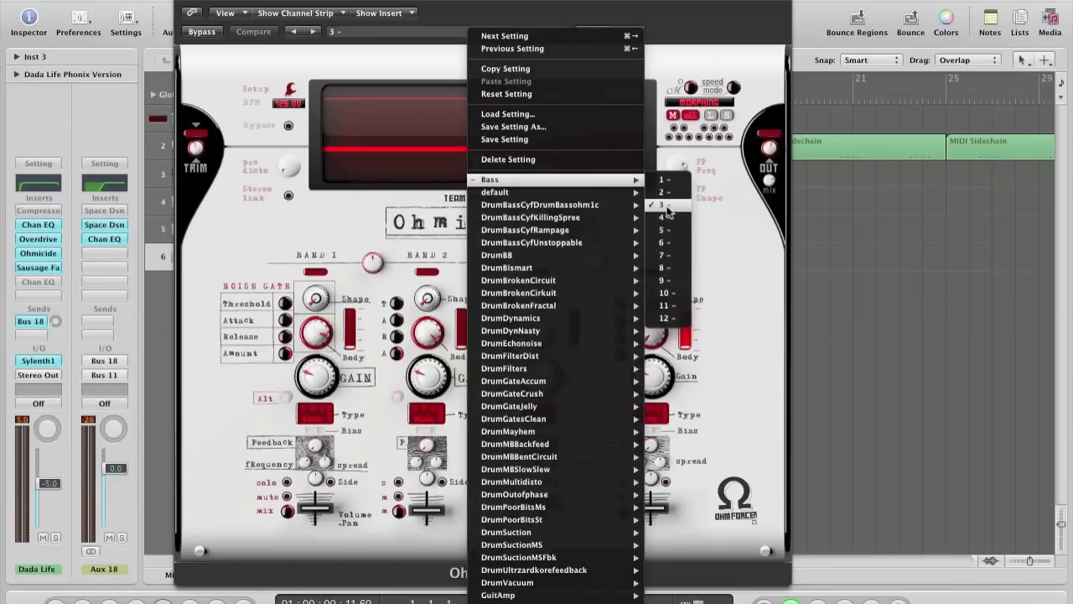
pyautogui.click(660, 206)
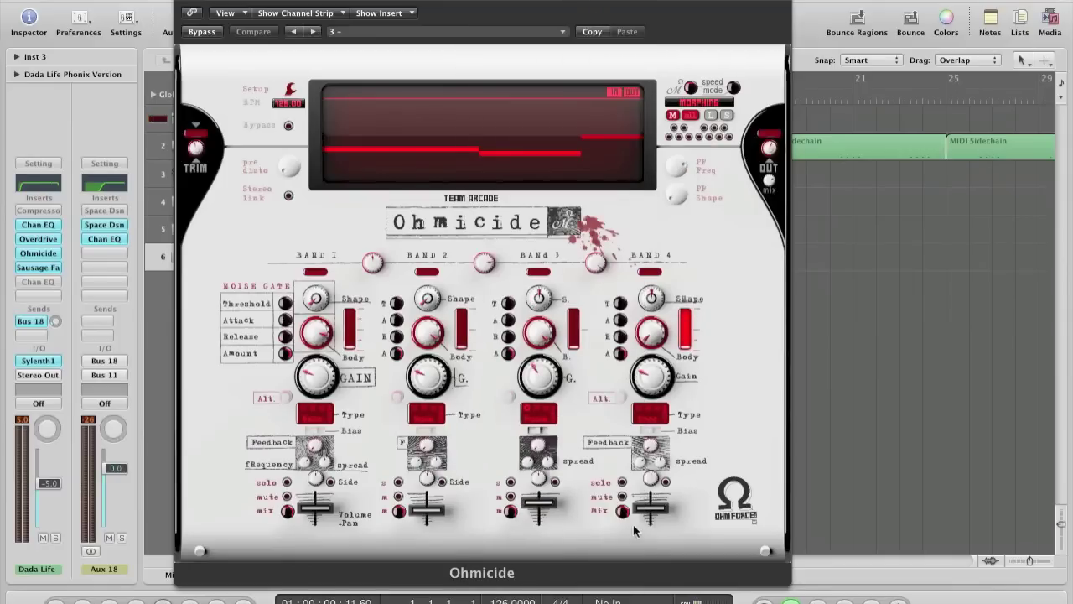
pyautogui.click(541, 508)
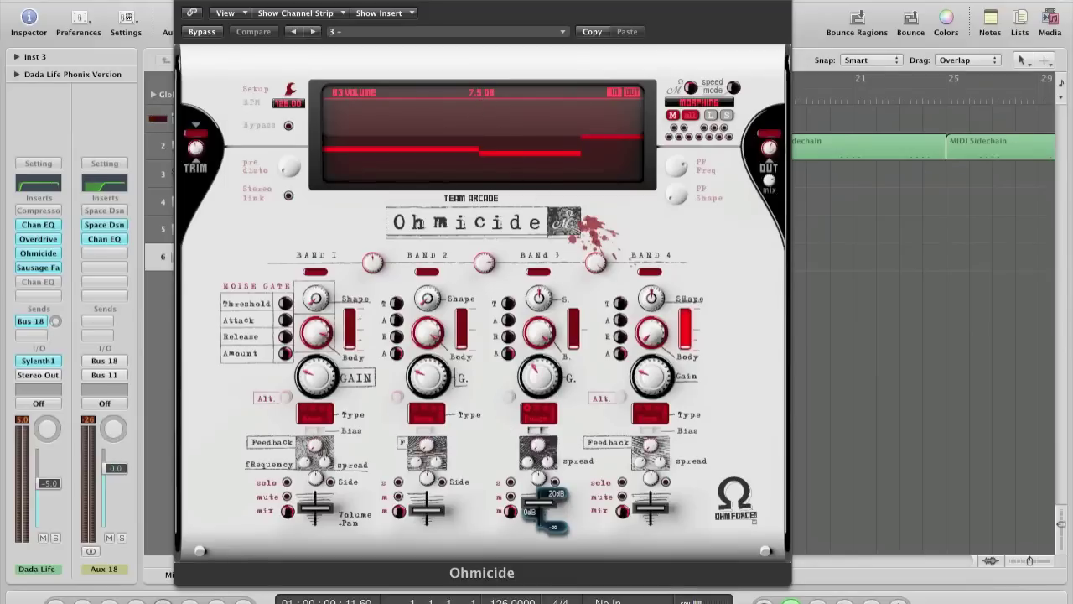
pyautogui.moveTo(542, 380)
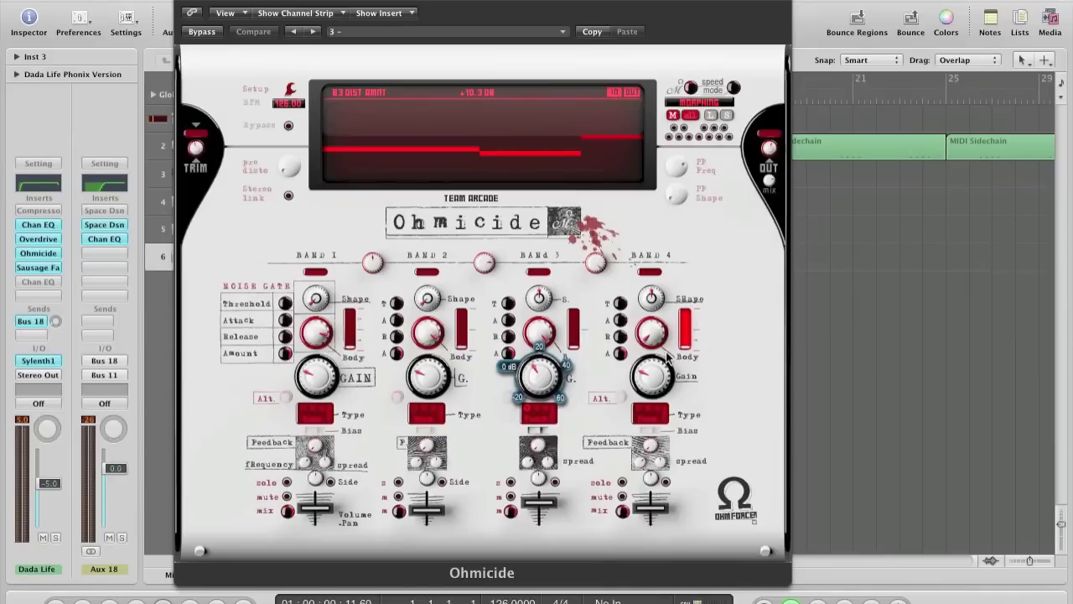
pyautogui.moveTo(772, 183)
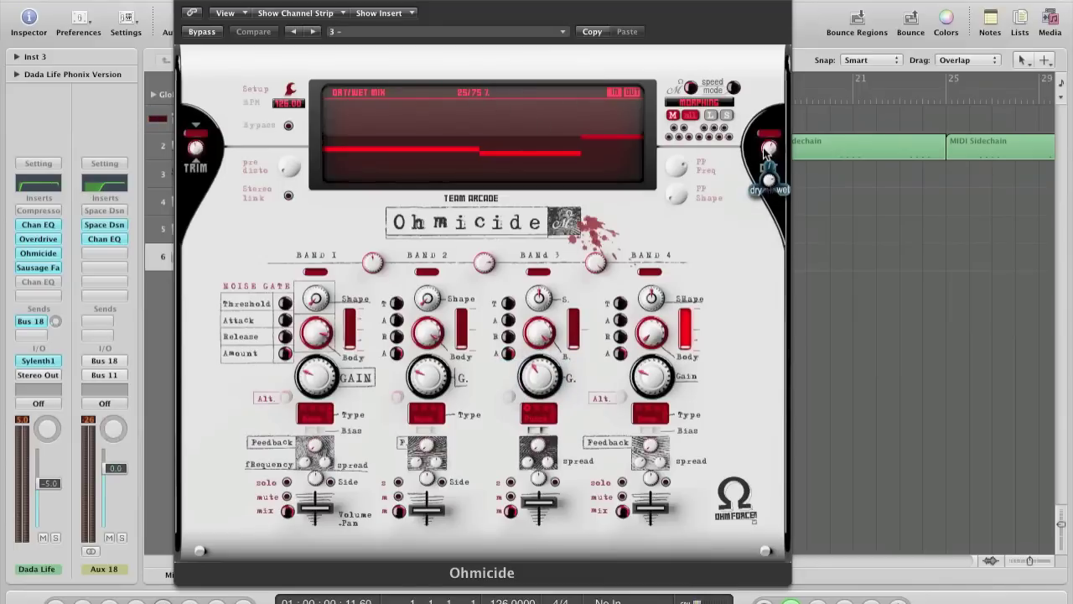
pyautogui.moveTo(776, 156)
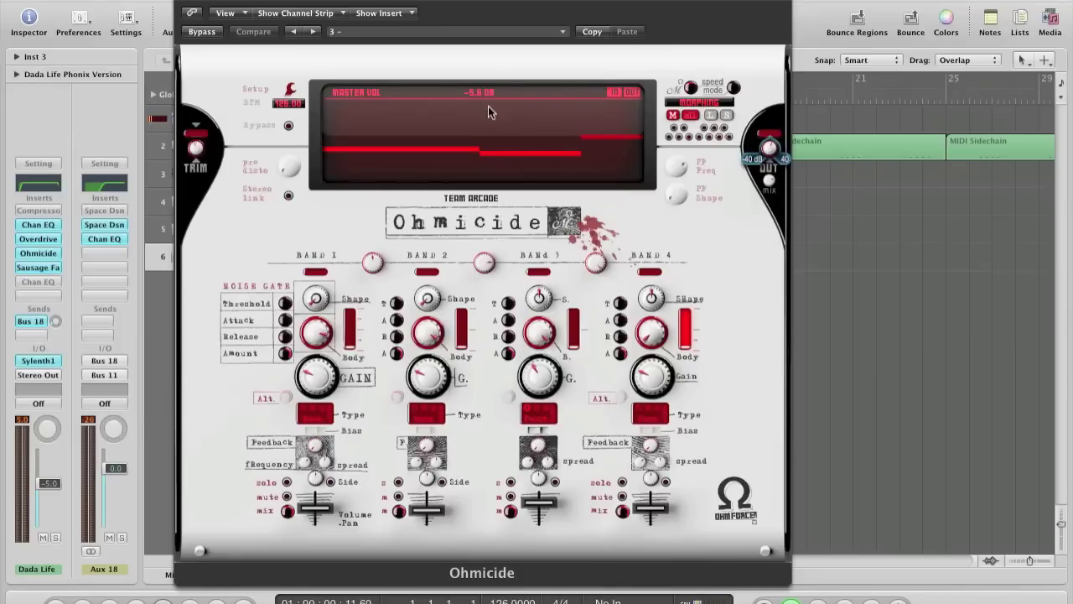
pyautogui.click(188, 8)
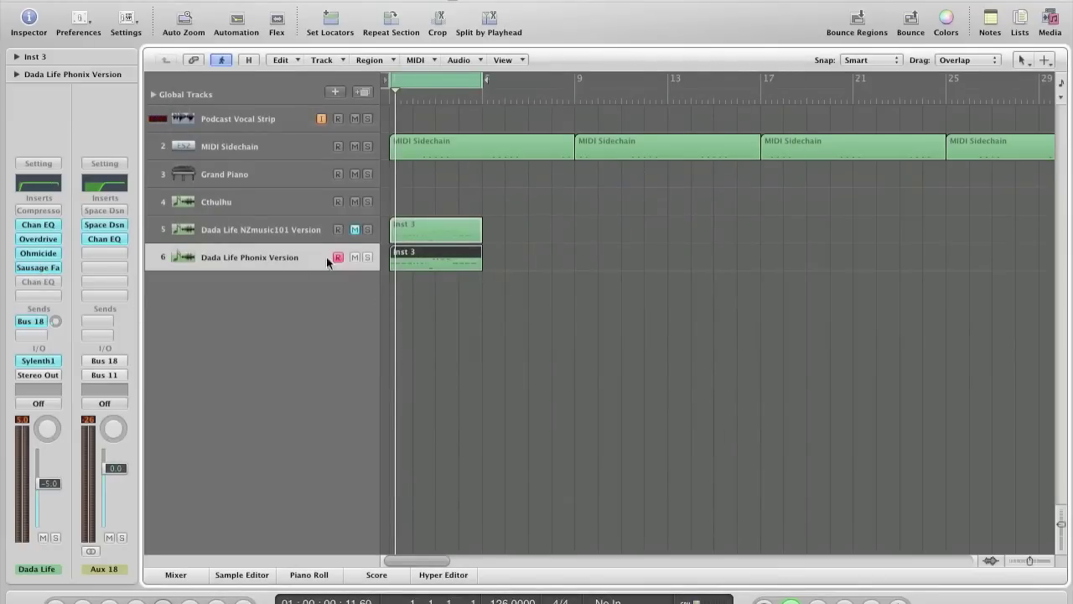
# - Open the Sausage Fattener on the Phonix track and dial Fatness to about 64 %
pyautogui.click(37, 270)
pyautogui.moveTo(251, 42); pyautogui.dragTo(366, 91)
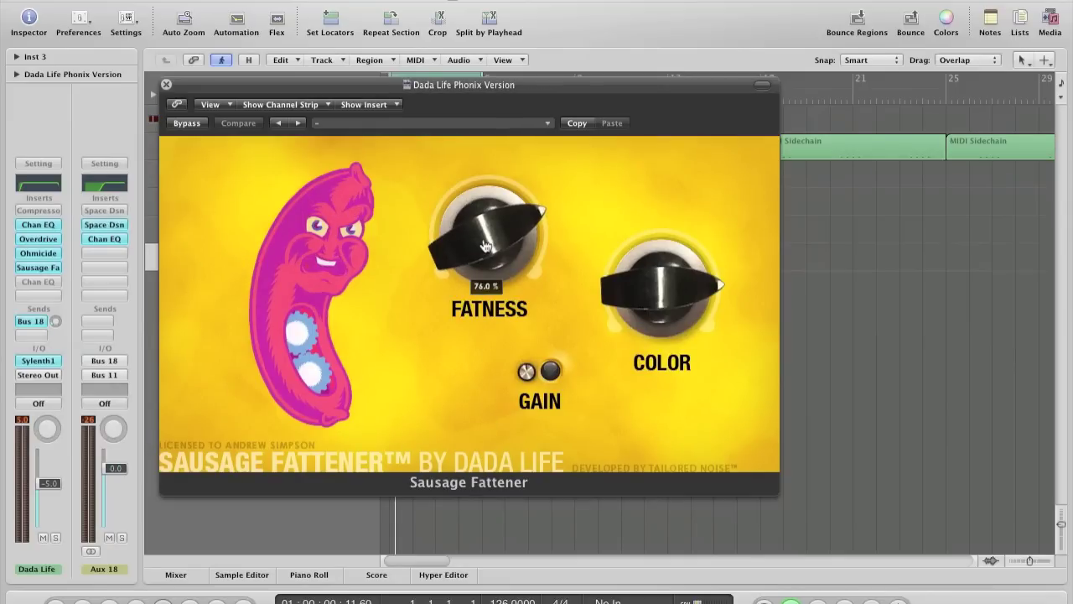
pyautogui.moveTo(484, 254)
pyautogui.mouseDown()
pyautogui.moveTo(479, 247)
pyautogui.moveTo(481, 255)
pyautogui.mouseUp()
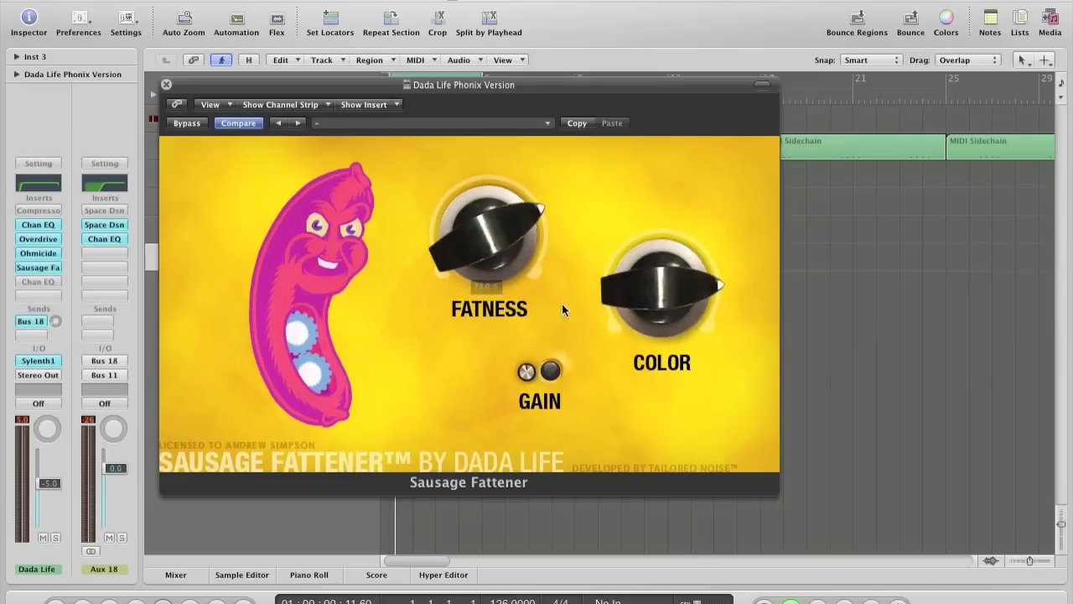
pyautogui.moveTo(671, 298); pyautogui.dragTo(611, 319)
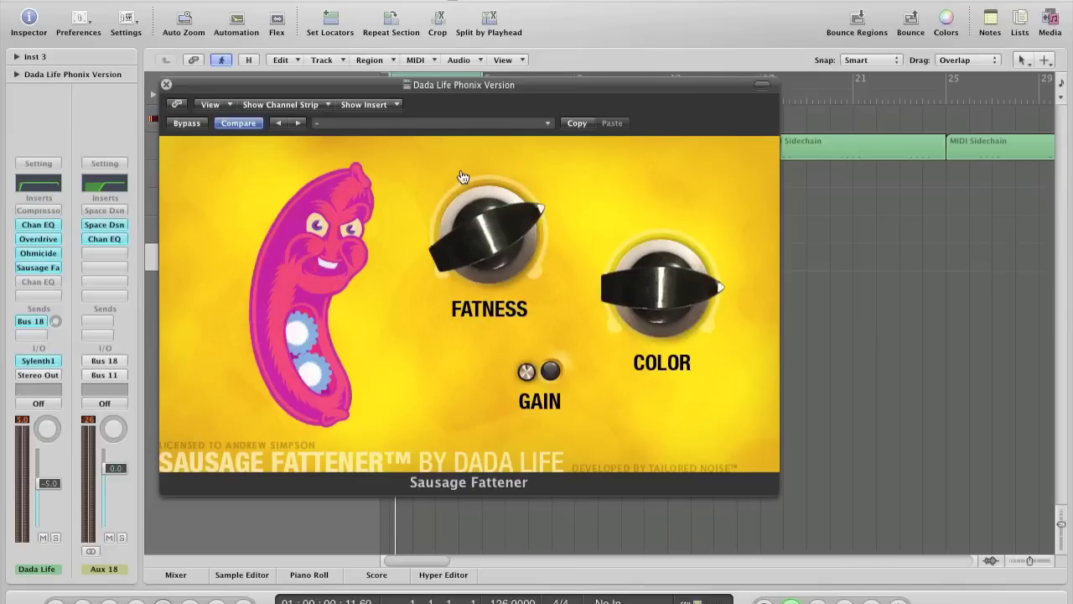
pyautogui.moveTo(488, 226); pyautogui.dragTo(573, 523)
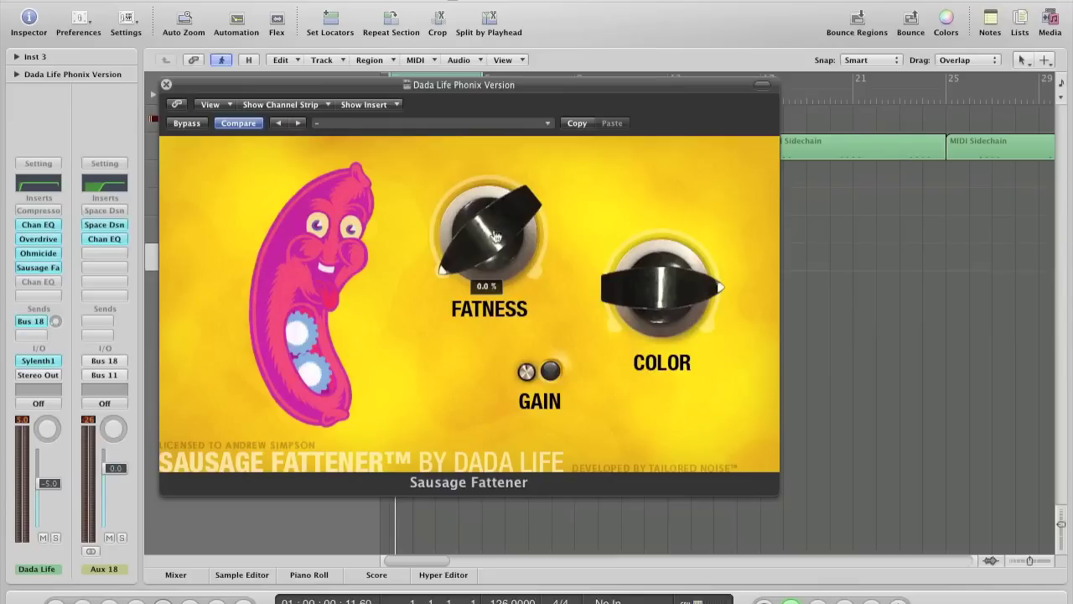
pyautogui.moveTo(495, 237); pyautogui.dragTo(474, 194)
pyautogui.moveTo(493, 255); pyautogui.dragTo(497, 383)
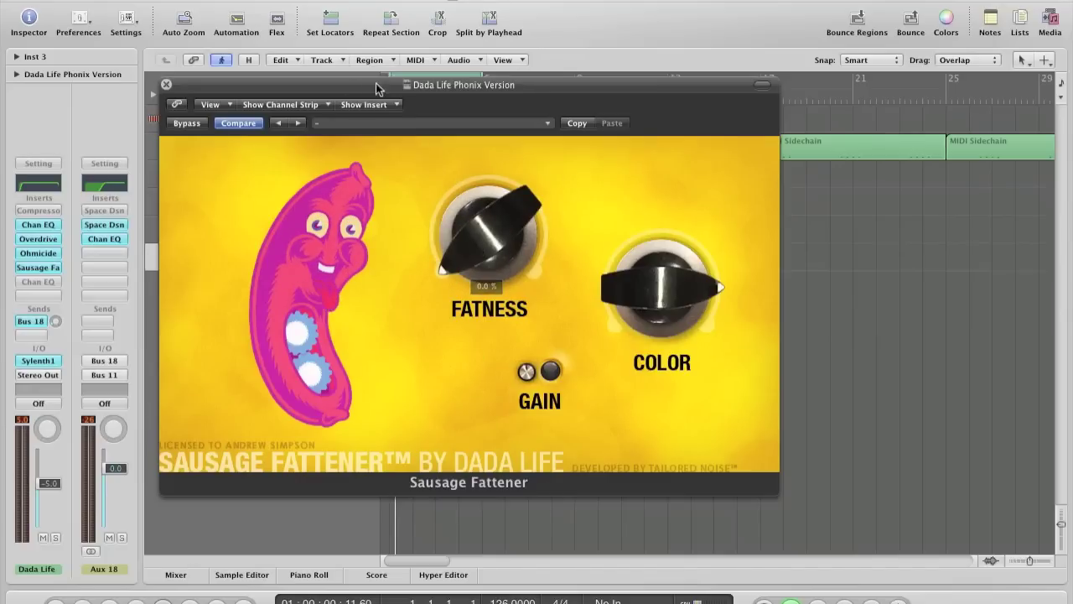
pyautogui.moveTo(375, 84); pyautogui.dragTo(601, 79)
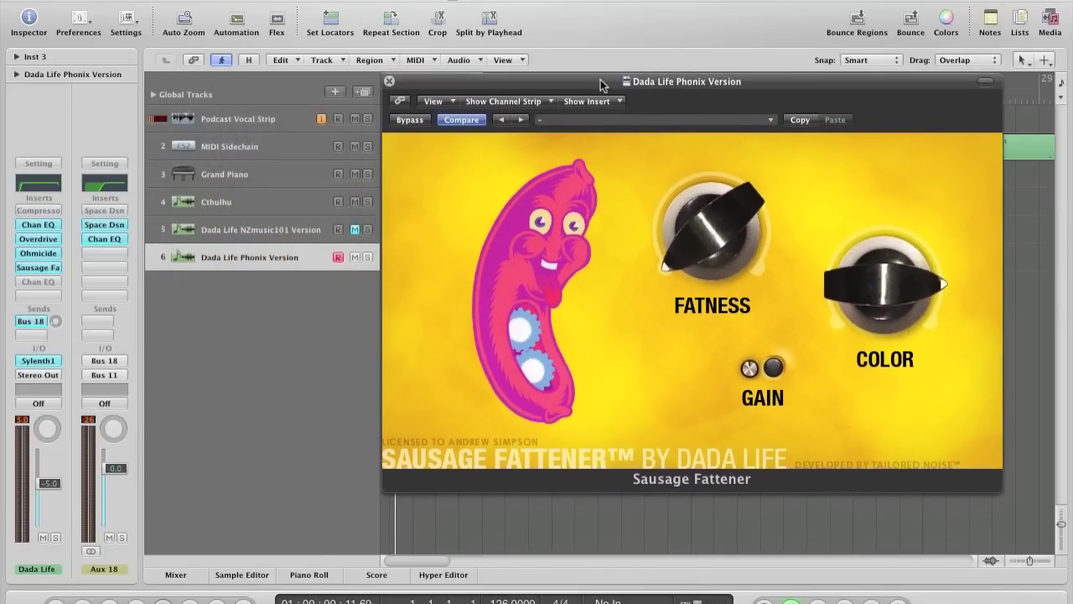
# - Switch on the bypassed Channel EQ after the Fattener and place it beside the Fattener window
pyautogui.click(37, 282)
pyautogui.moveTo(311, 40); pyautogui.dragTo(265, 1)
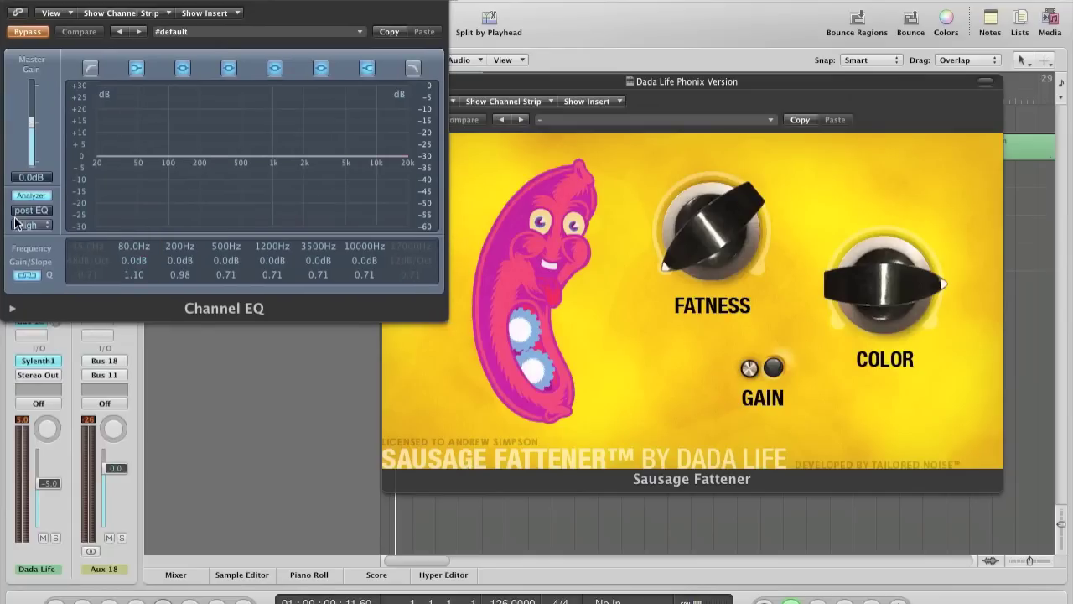
pyautogui.click(17, 31)
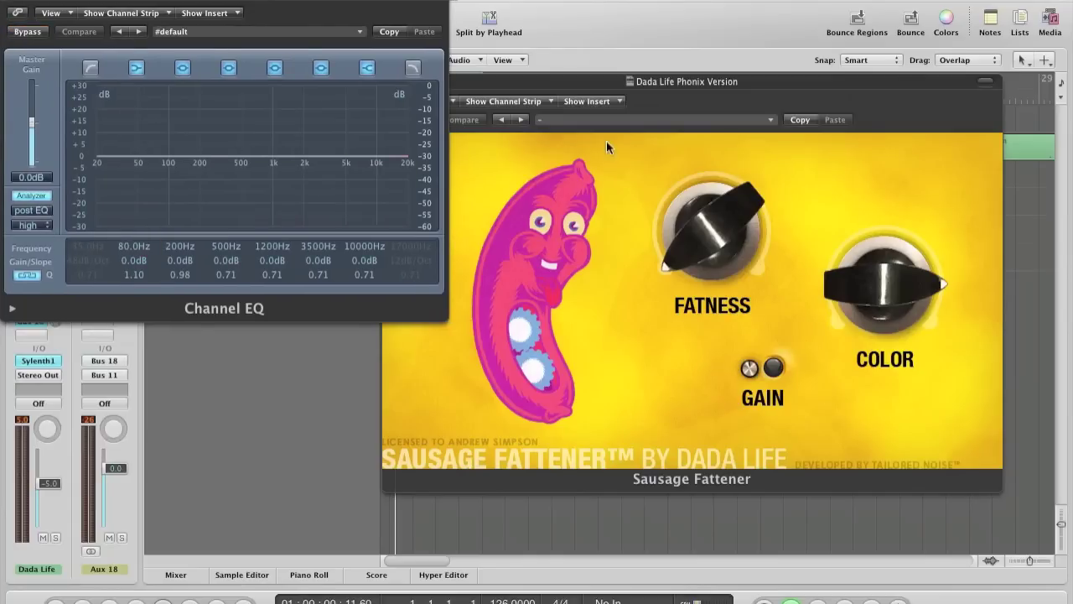
pyautogui.moveTo(570, 82); pyautogui.dragTo(689, 65)
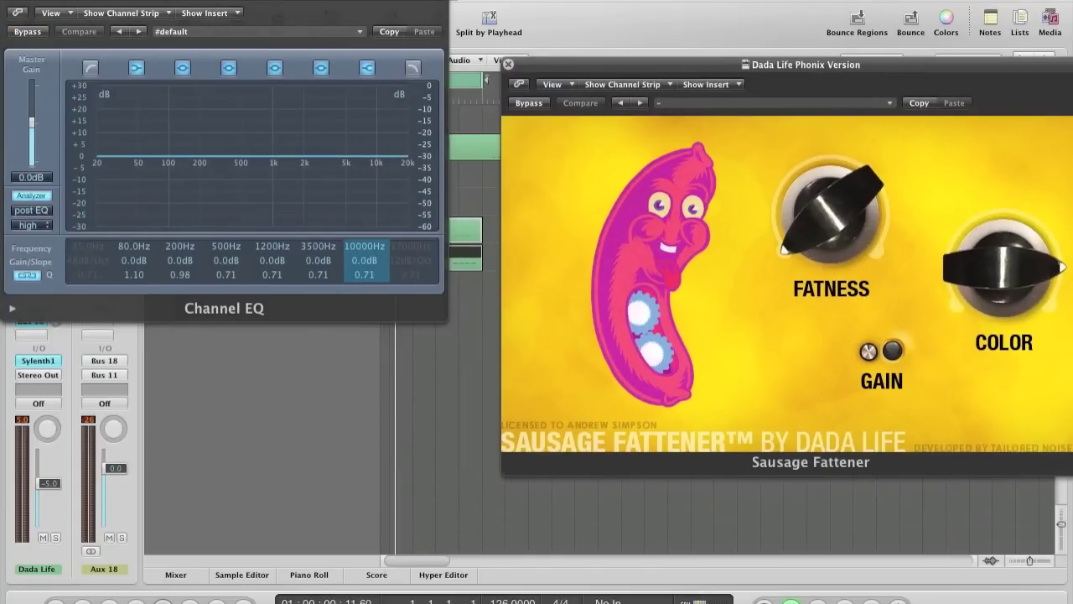
pyautogui.moveTo(289, 2); pyautogui.dragTo(432, 13)
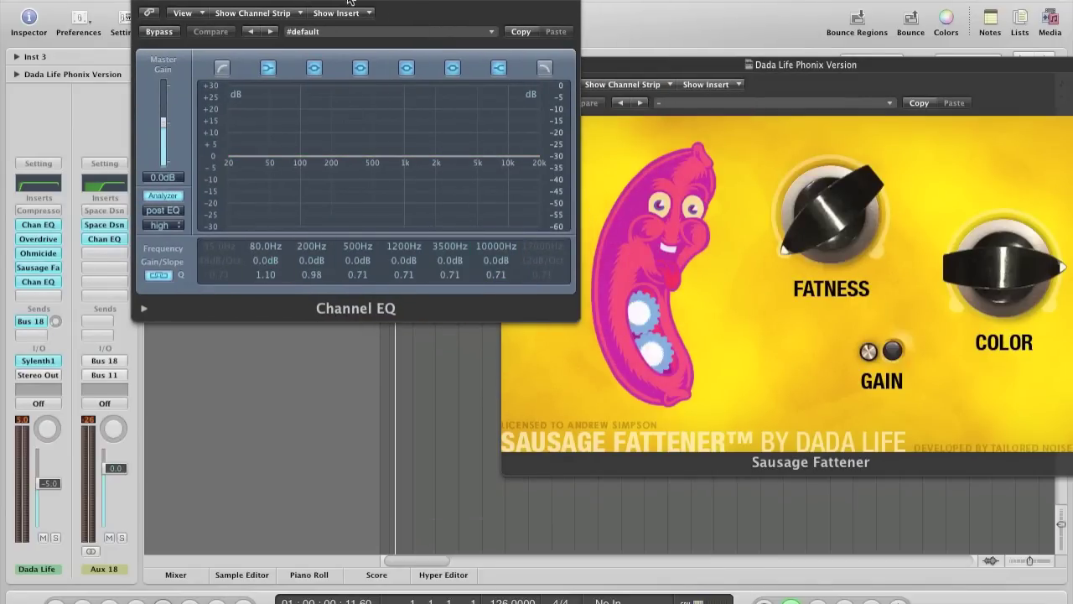
pyautogui.moveTo(348, 2); pyautogui.dragTo(190, 2)
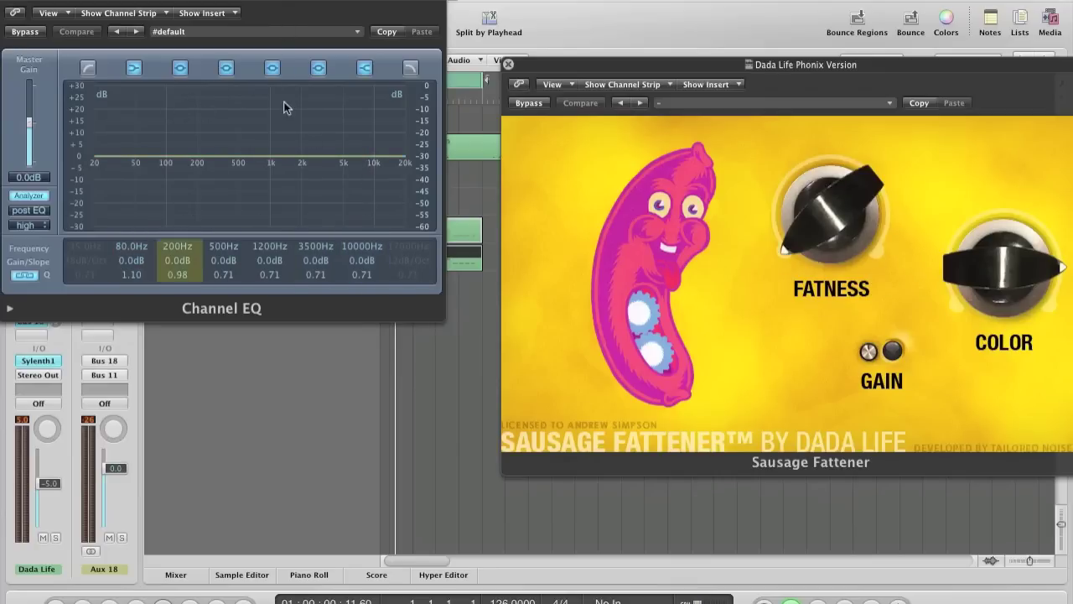
# - While the bass plays, set Sausage Fattener Fatness to about 73 % and Color to 14 %
pyautogui.press('space')
pyautogui.moveTo(521, 111); pyautogui.dragTo(486, 40)
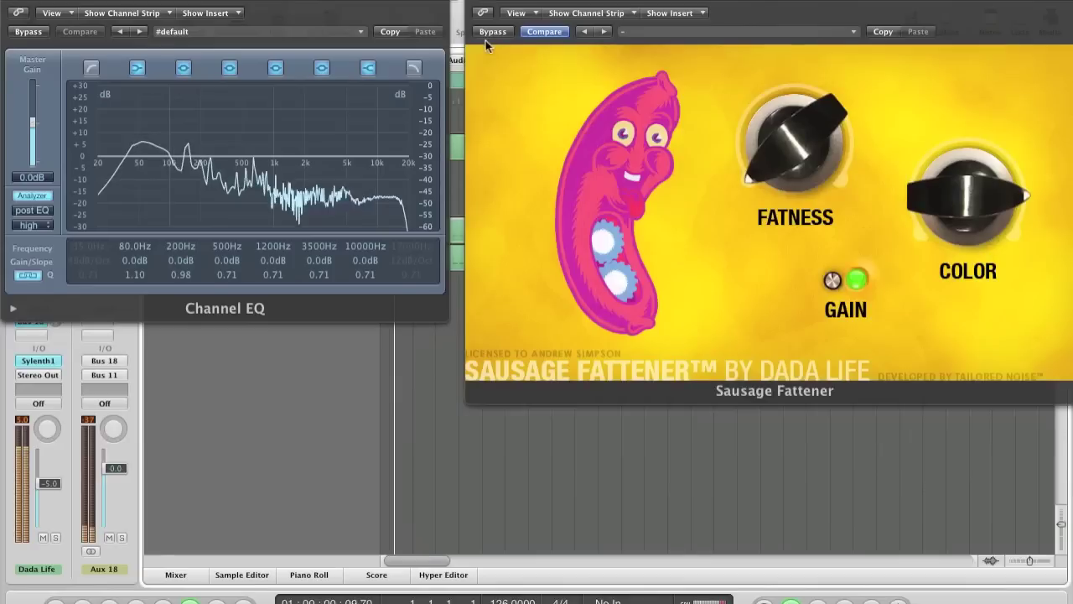
pyautogui.moveTo(780, 132)
pyautogui.mouseDown()
pyautogui.moveTo(779, 58)
pyautogui.moveTo(809, 124)
pyautogui.moveTo(794, 136)
pyautogui.mouseUp()
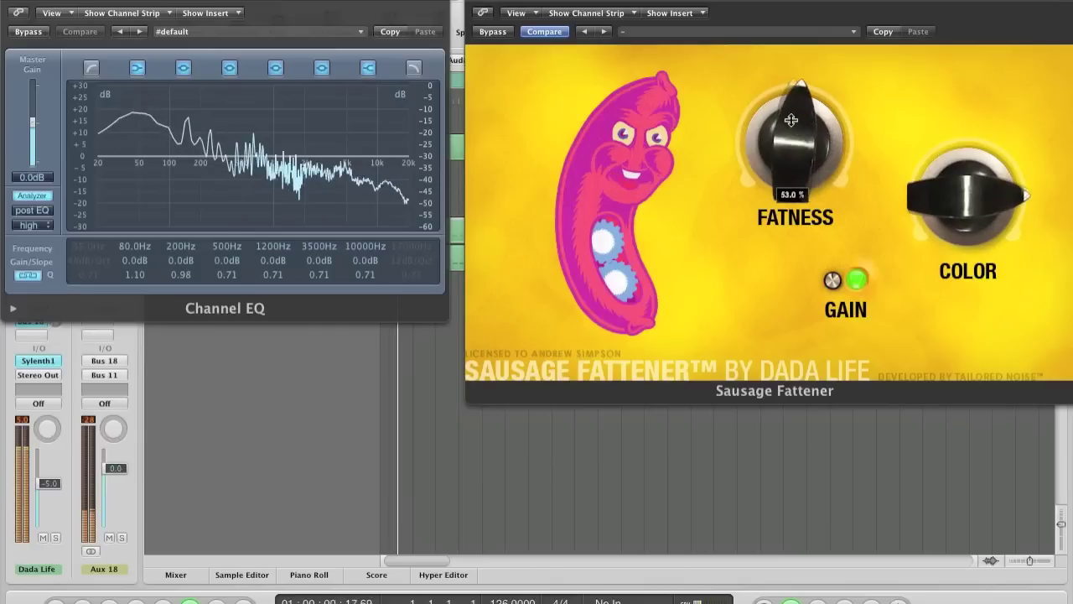
pyautogui.moveTo(791, 119); pyautogui.dragTo(855, 439)
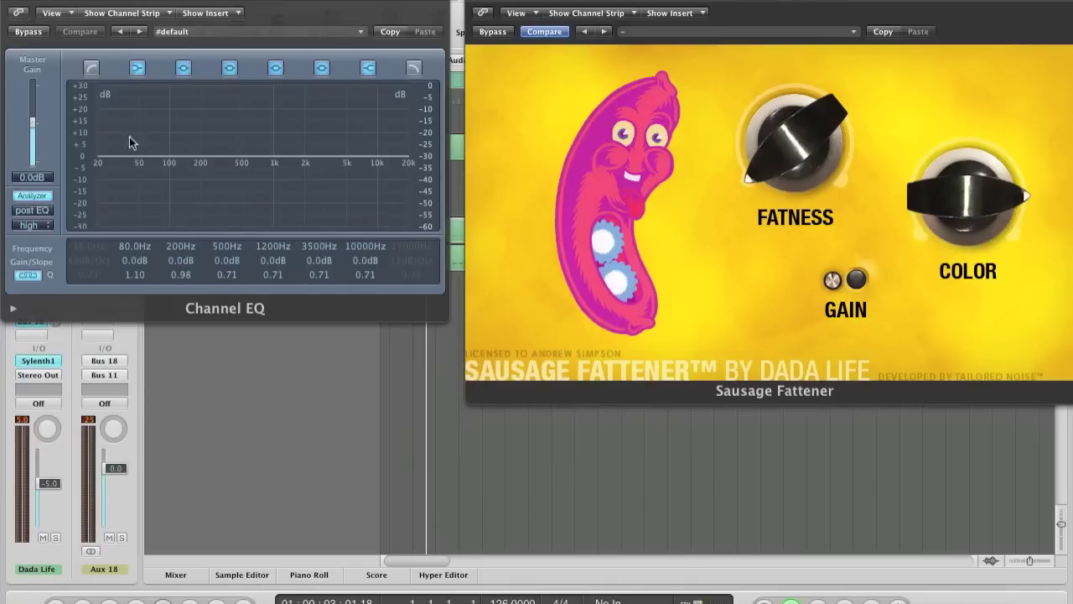
pyautogui.moveTo(809, 155); pyautogui.dragTo(809, 92)
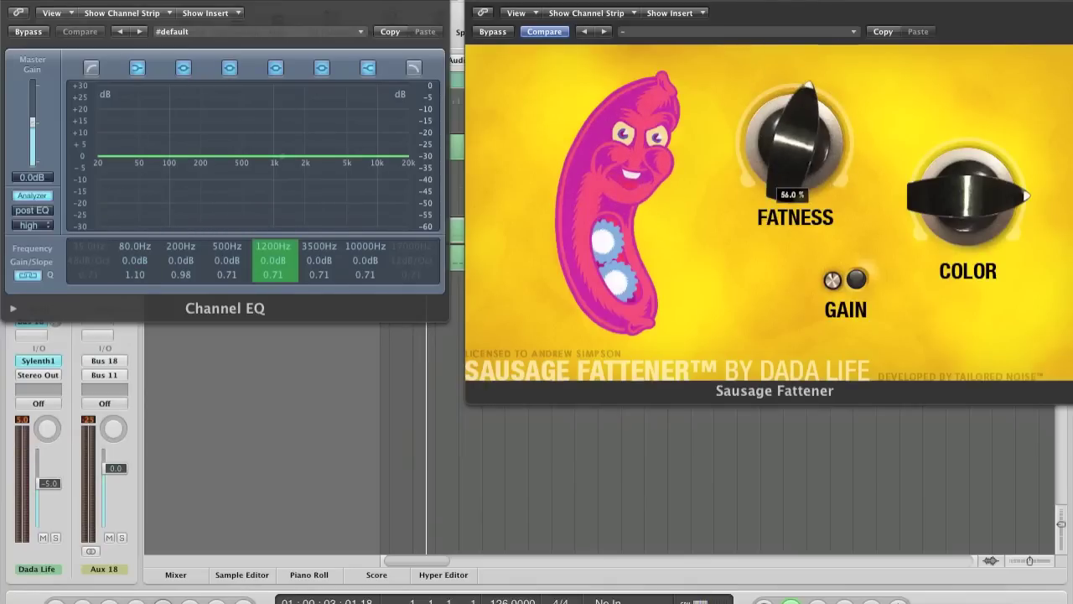
pyautogui.moveTo(788, 164); pyautogui.dragTo(767, 99)
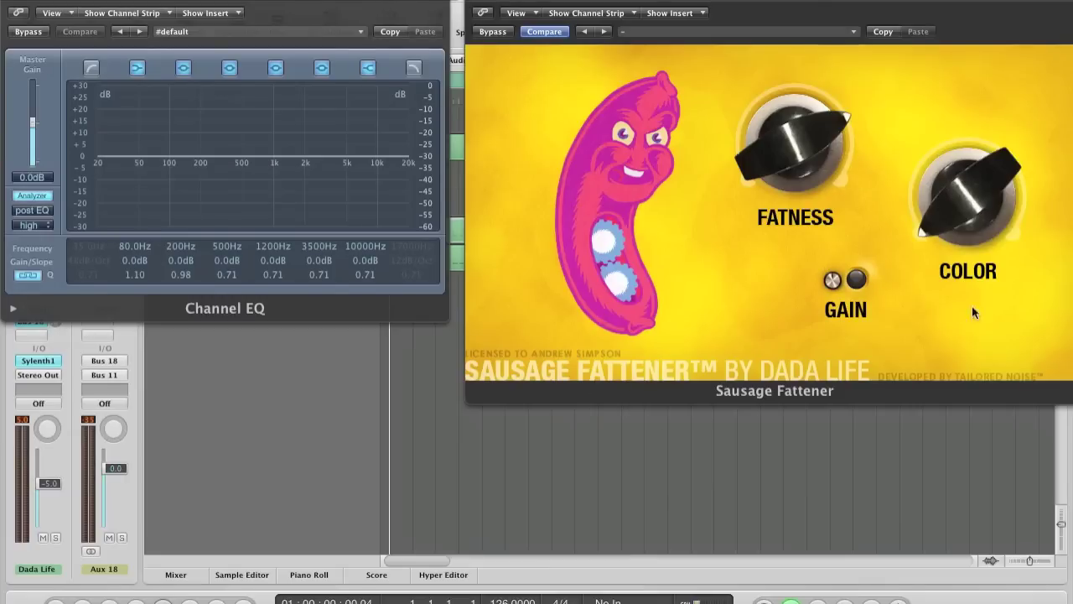
pyautogui.press('space')
pyautogui.moveTo(965, 212); pyautogui.dragTo(930, 179)
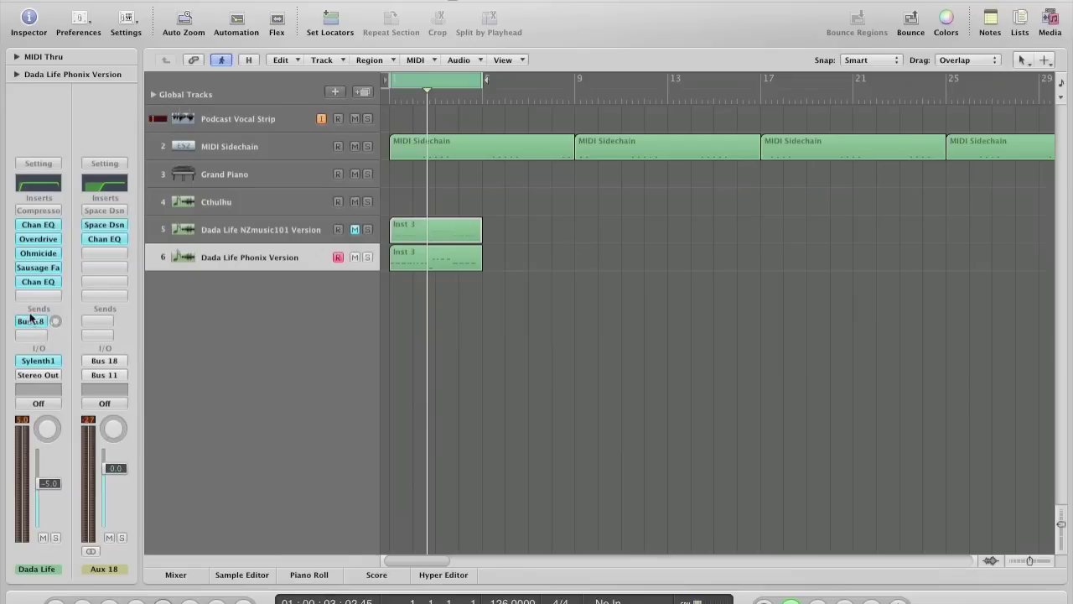
# - Open the aux bus's Space Designer, browse its presets without changing, and close it
pyautogui.click(101, 226)
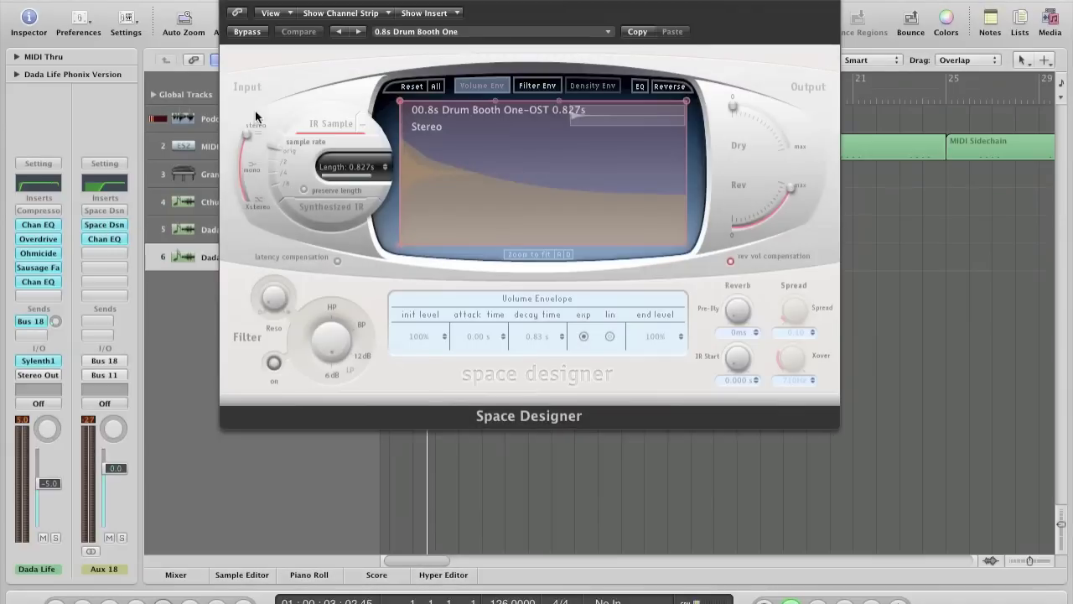
pyautogui.click(474, 32)
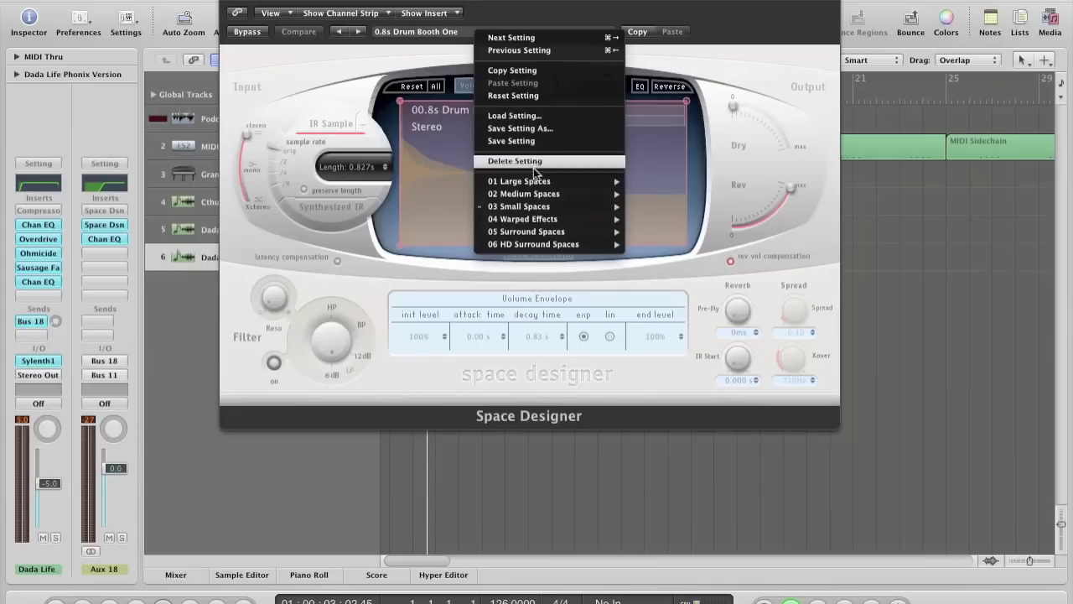
pyautogui.moveTo(558, 209)
pyautogui.moveTo(688, 206)
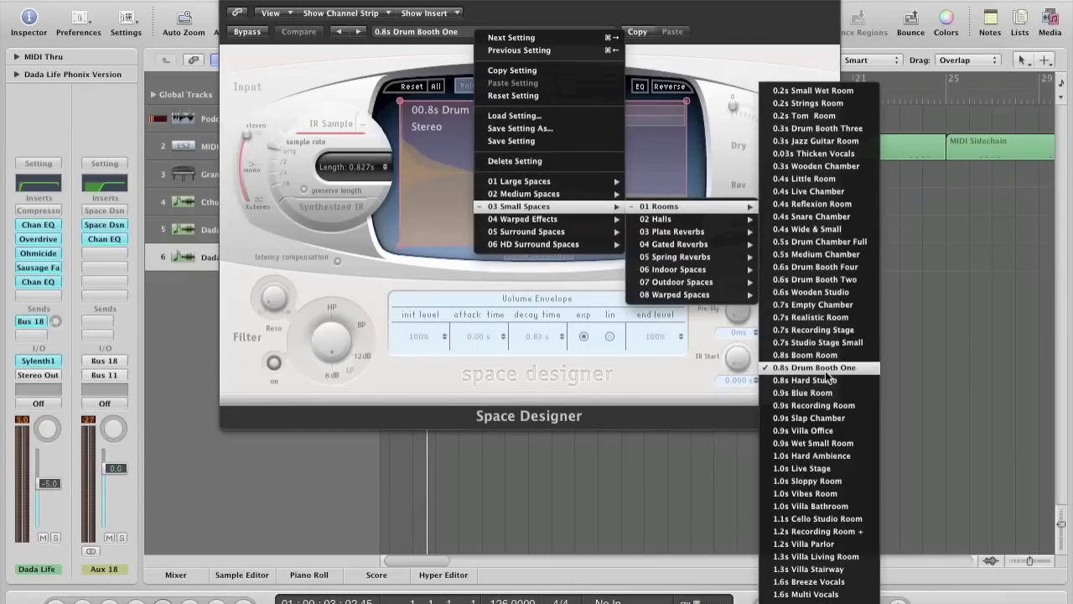
pyautogui.click(676, 11)
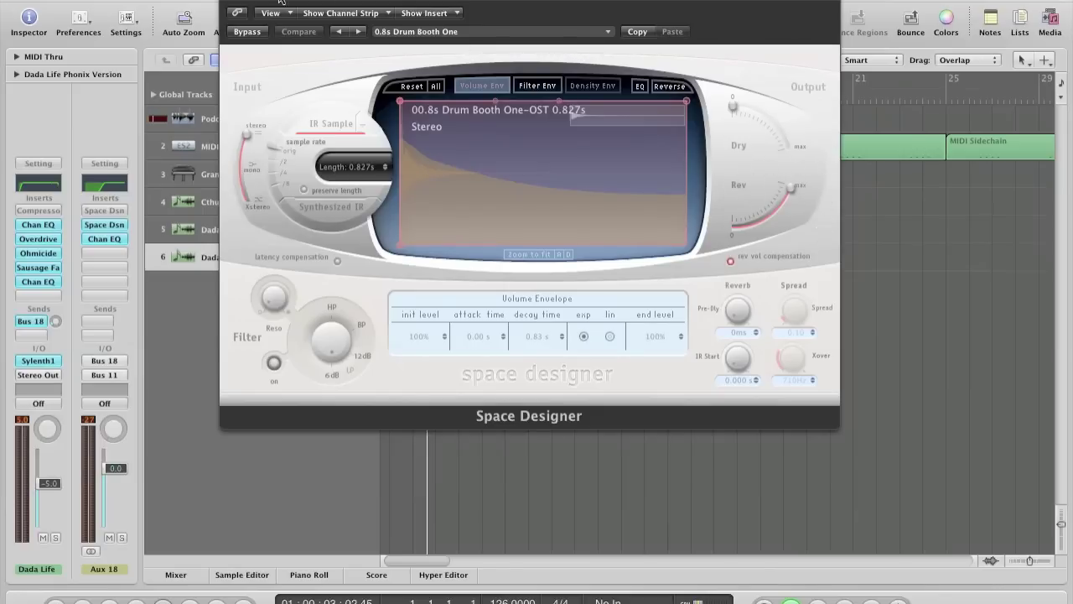
pyautogui.click(229, 10)
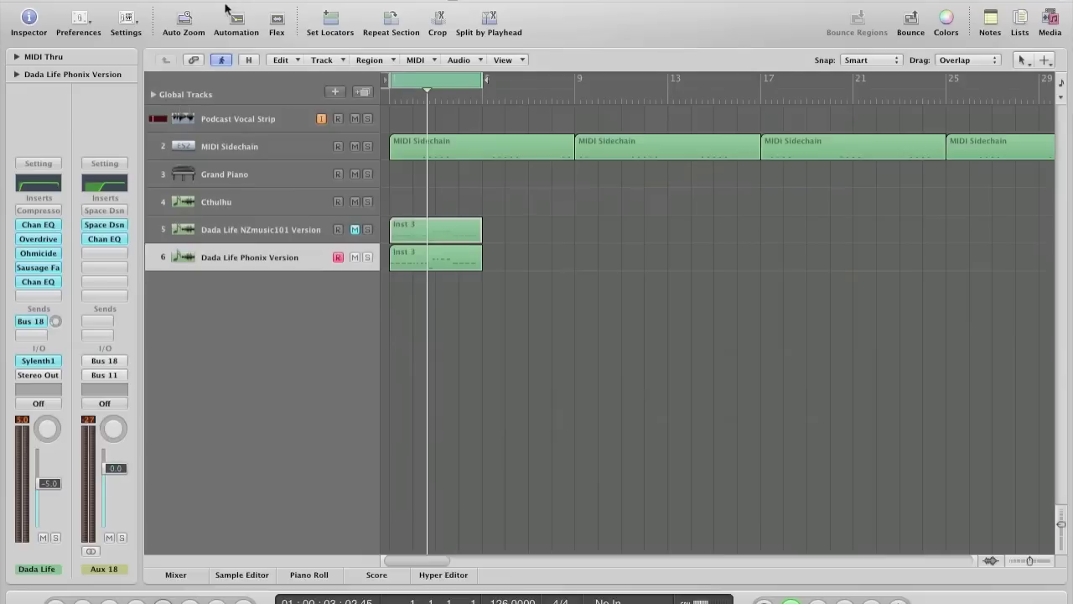
# - Review the Aux 18 Channel EQ's 520 Hz low cut at 24 dB/Oct, then close it
pyautogui.click(103, 238)
pyautogui.moveTo(169, 34); pyautogui.dragTo(422, 0)
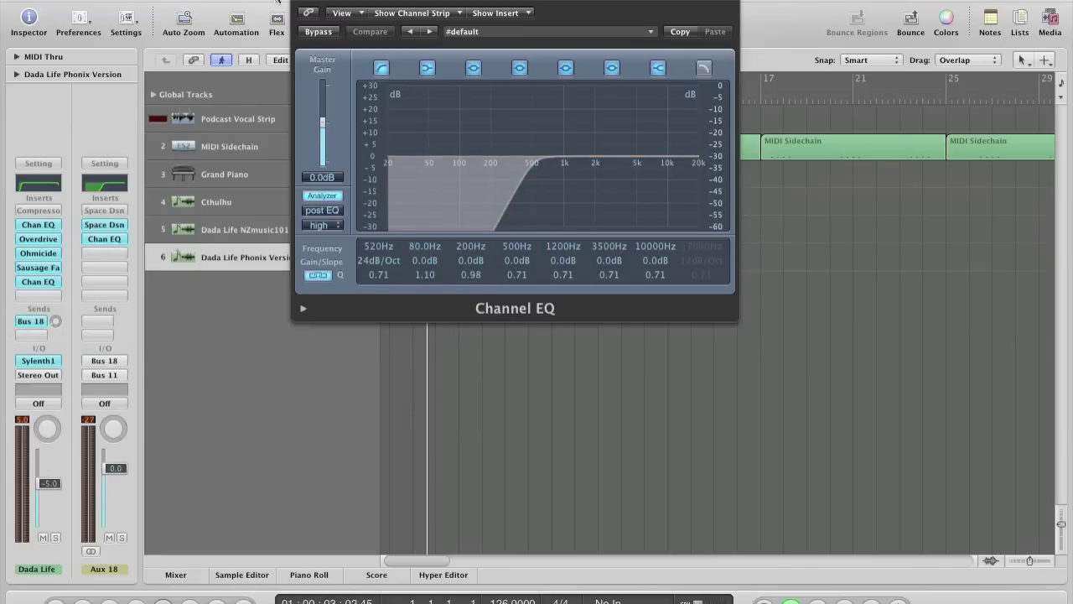
pyautogui.click(299, 4)
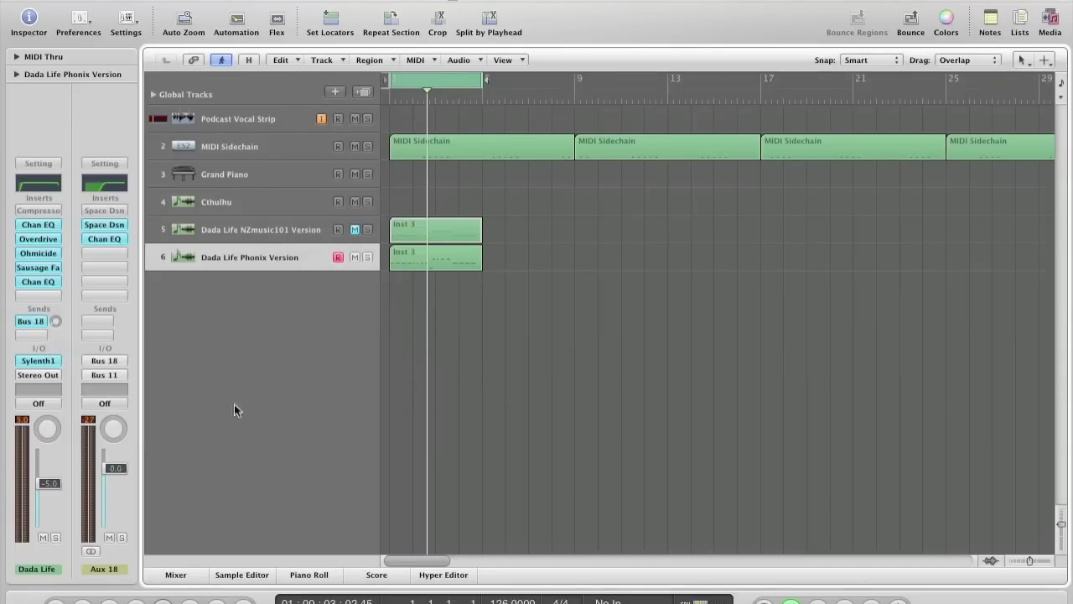
# - Open Sylenth1 on the bass track and set Oscillator A1 to a saw wave at octave -1
pyautogui.click(37, 360)
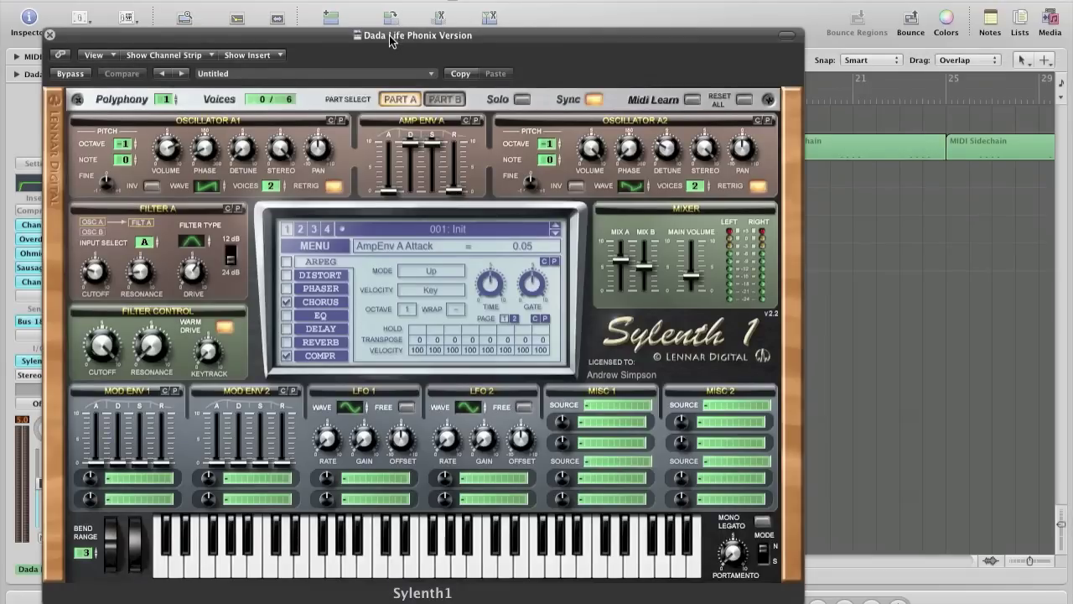
pyautogui.moveTo(396, 37); pyautogui.dragTo(392, 0)
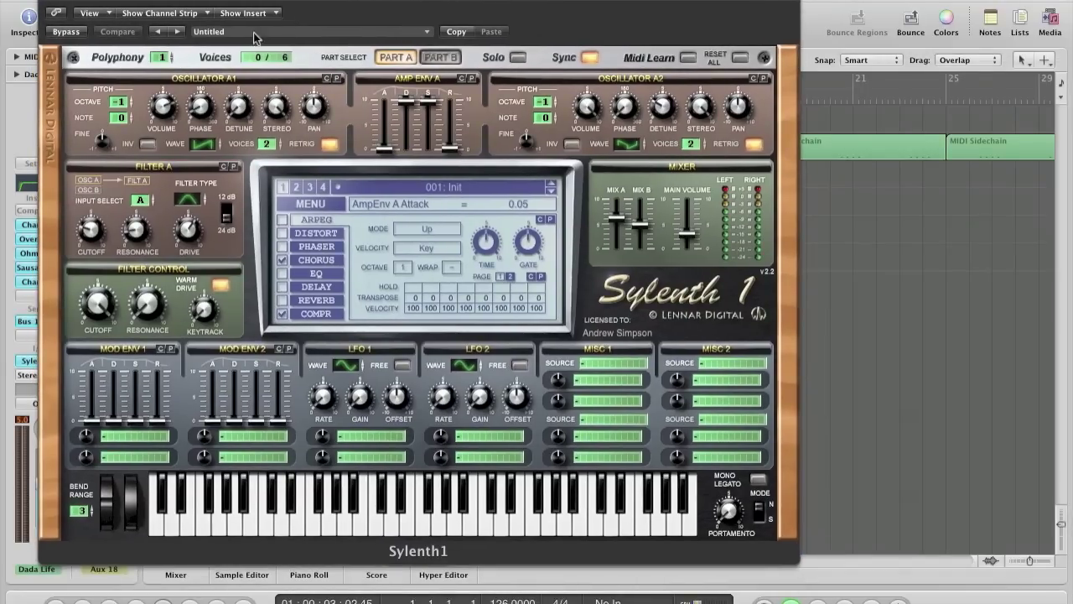
pyautogui.click(130, 100)
pyautogui.click(130, 100)
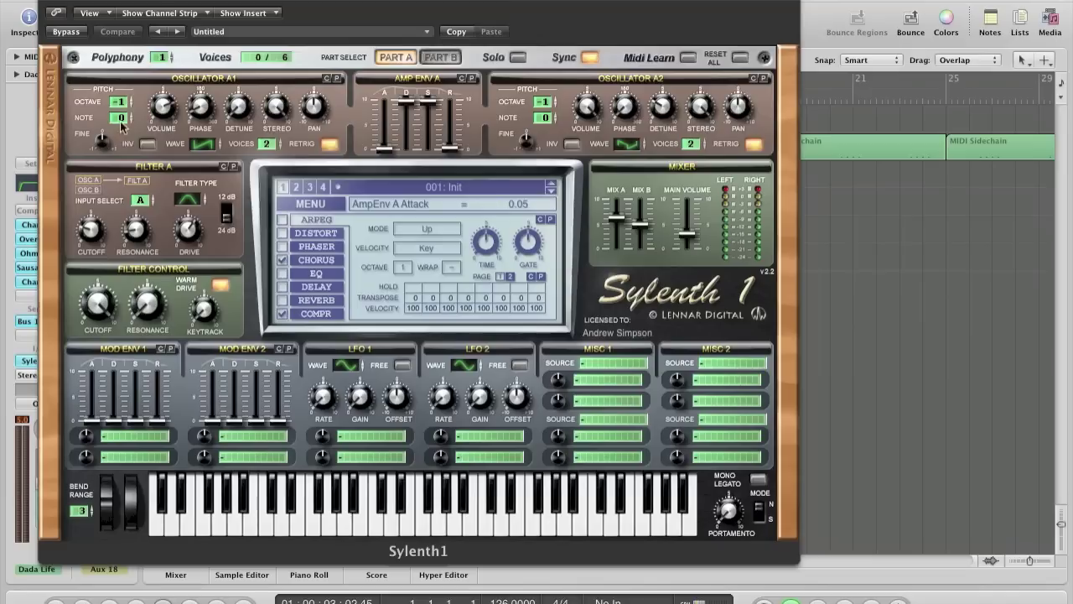
pyautogui.click(204, 144)
pyautogui.click(165, 106)
pyautogui.click(202, 108)
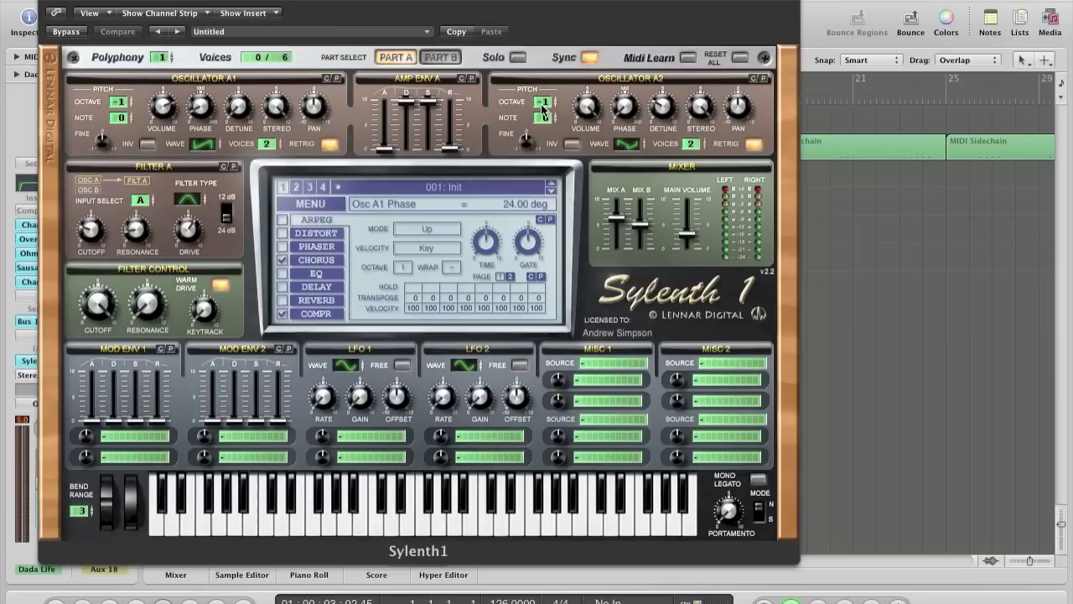
# - Step Oscillator A2's waveform to TriSaw and check its 2.76 detune
pyautogui.click(633, 149)
pyautogui.click(632, 146)
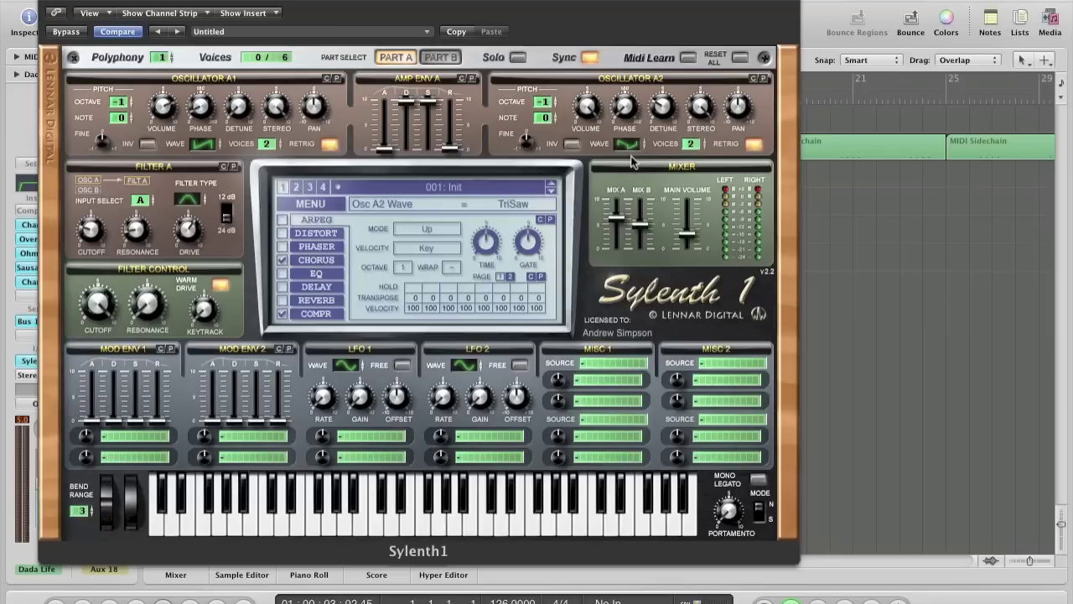
pyautogui.click(631, 154)
pyautogui.click(637, 147)
pyautogui.click(662, 113)
# - Drop Sylenth1's Mix B fader to 0 to silence Part B
pyautogui.click(163, 109)
pyautogui.click(643, 228)
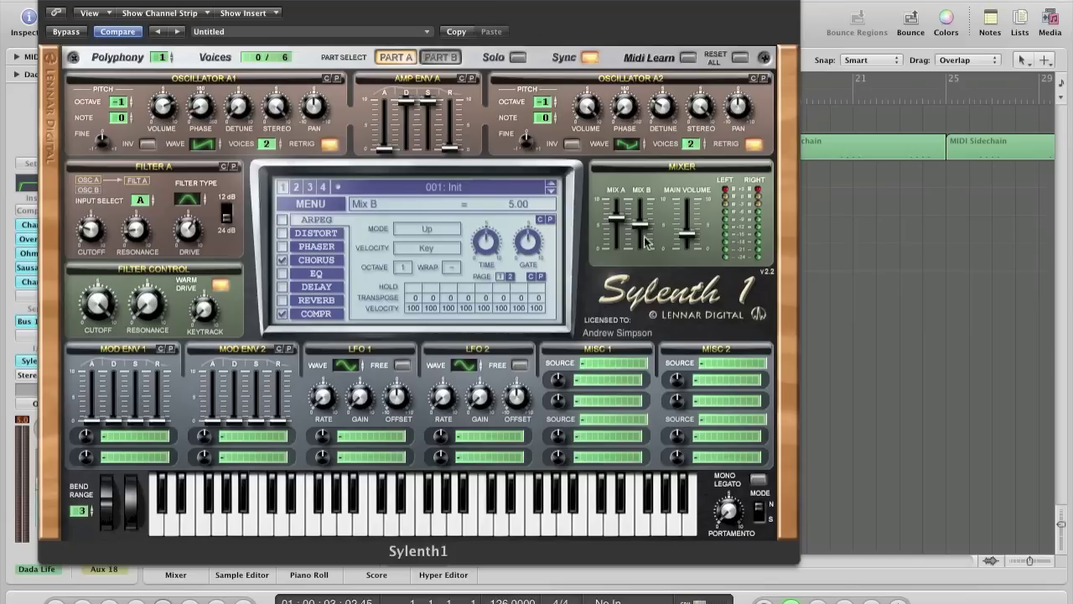
pyautogui.moveTo(647, 232); pyautogui.dragTo(651, 372)
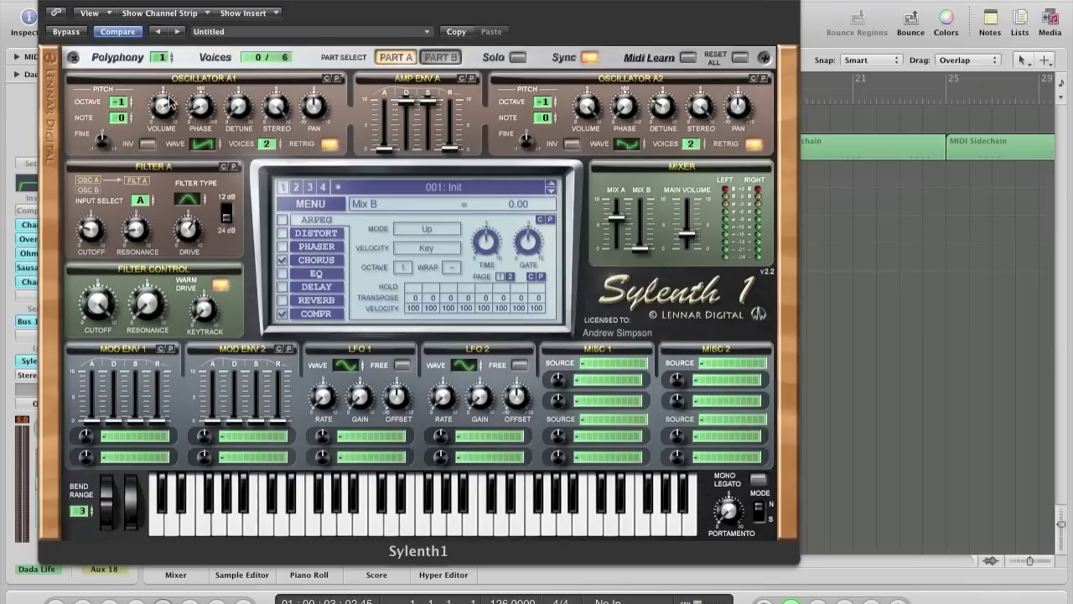
# - Play back the sound and raise Oscillator A1's volume to about 7.43
pyautogui.moveTo(163, 86)
pyautogui.mouseDown()
pyautogui.moveTo(155, 81)
pyautogui.moveTo(171, 83)
pyautogui.moveTo(173, 97)
pyautogui.mouseUp()
pyautogui.click(165, 107)
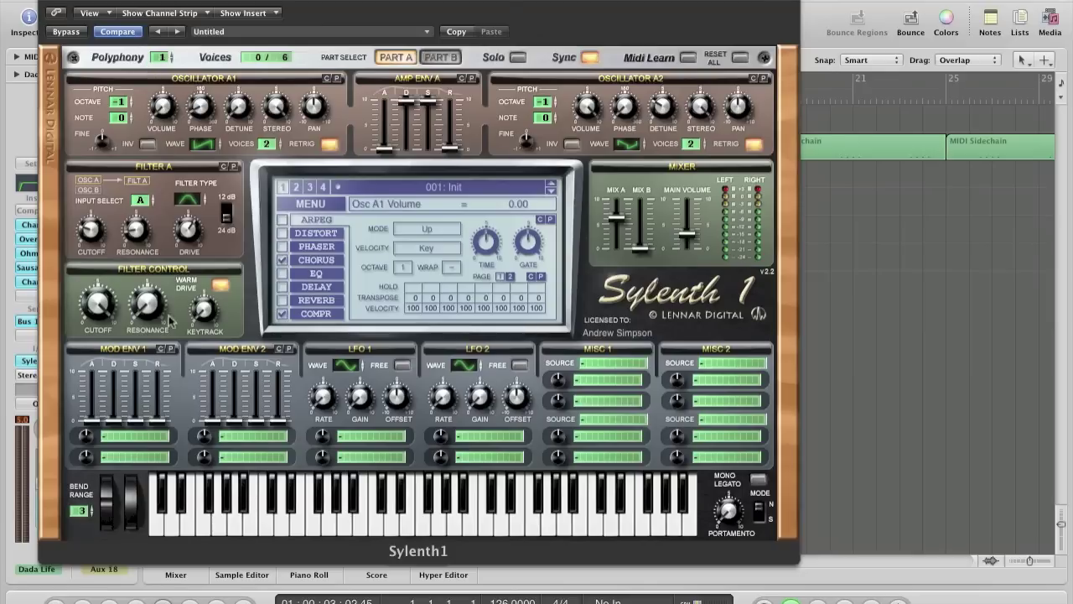
pyautogui.press('space')
pyautogui.moveTo(155, 111); pyautogui.dragTo(160, 32)
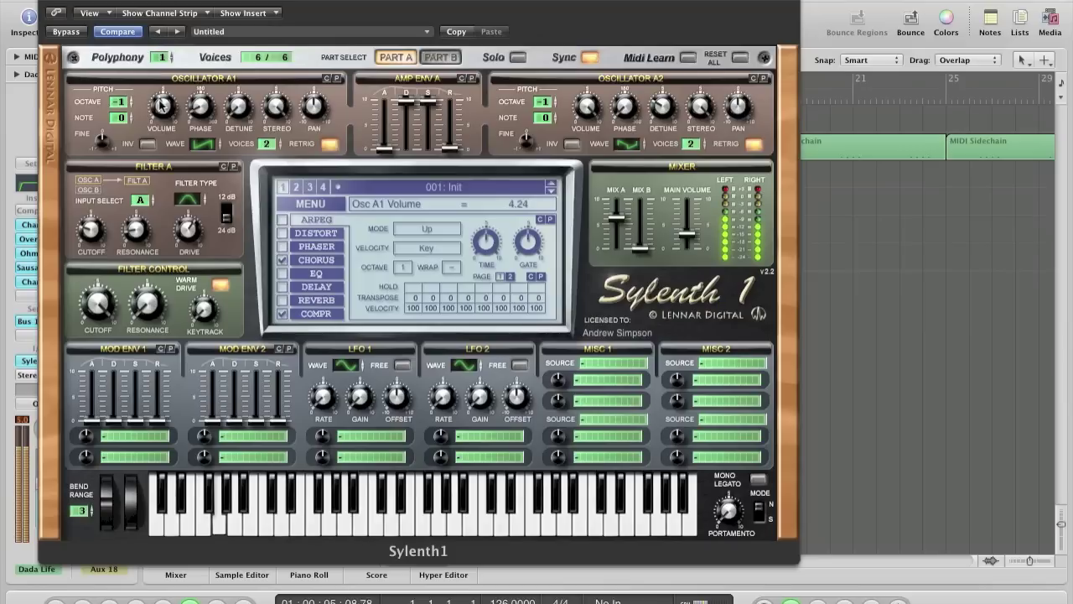
pyautogui.moveTo(163, 108); pyautogui.dragTo(139, 197)
pyautogui.moveTo(211, 122); pyautogui.dragTo(168, 17)
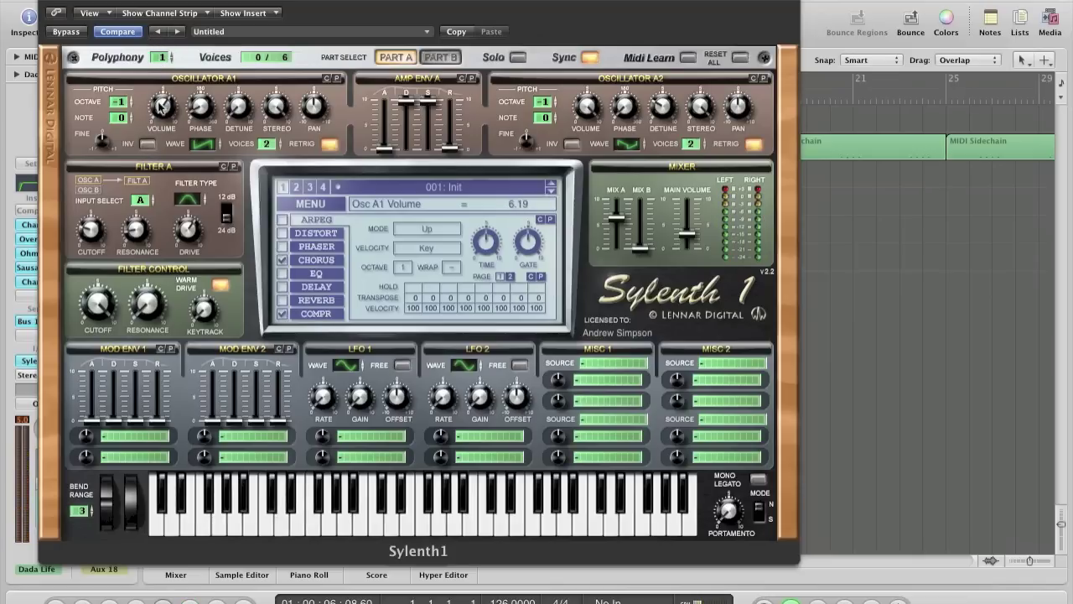
pyautogui.moveTo(157, 109); pyautogui.dragTo(161, 107)
# - Review Filter A's cutoff, resonance, drive and its Bandpass filter type
pyautogui.click(93, 232)
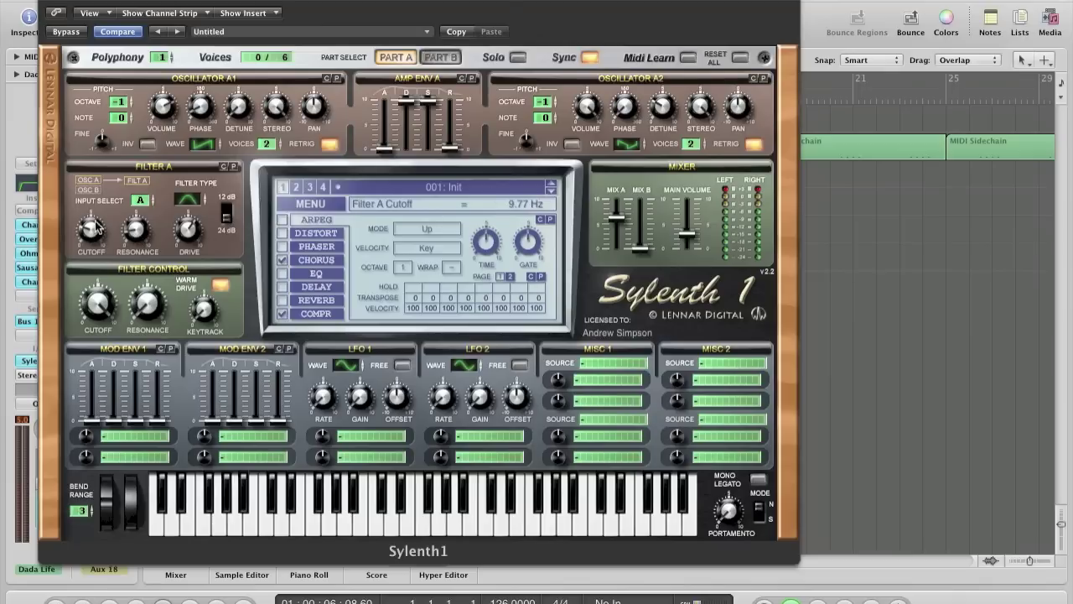
pyautogui.click(137, 229)
pyautogui.click(191, 231)
pyautogui.click(186, 201)
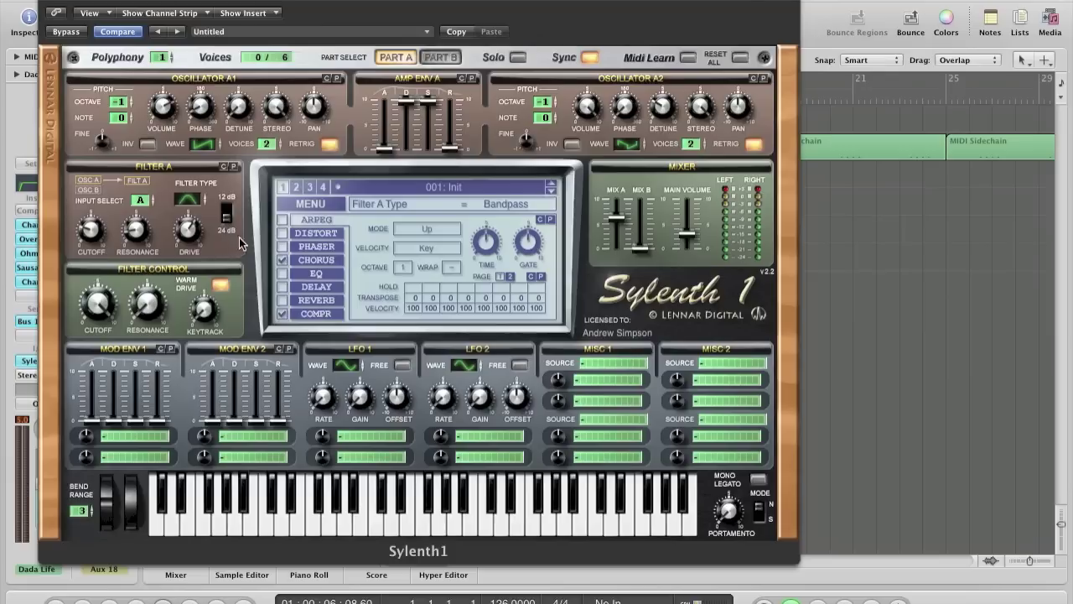
# - Check filter control cutoff (21341.28 Hz), resonance and keytrack, then return Mix B to 5.00
pyautogui.click(95, 307)
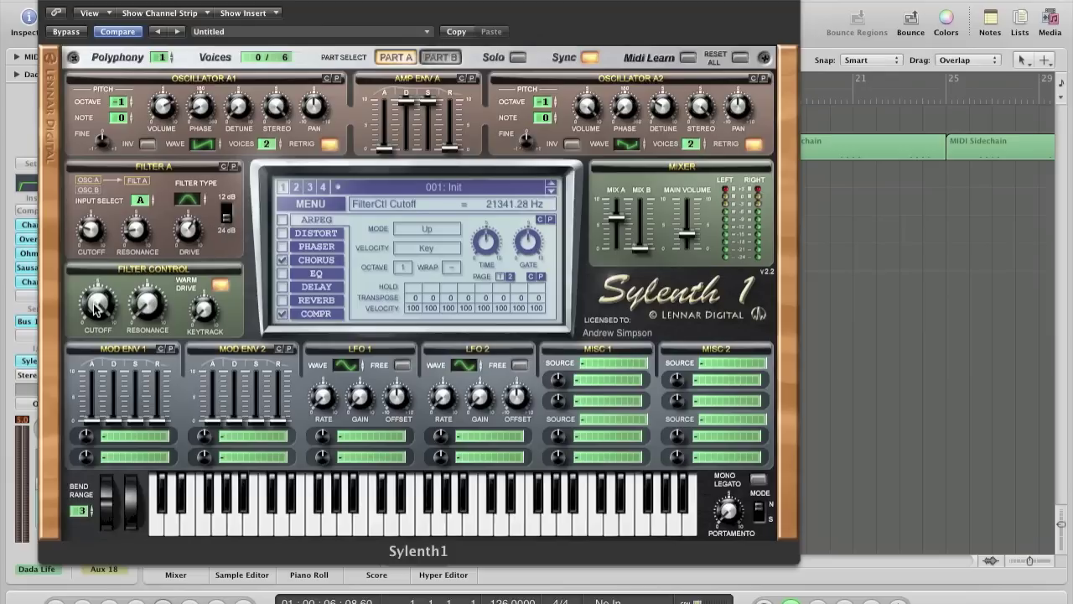
pyautogui.click(143, 308)
pyautogui.click(213, 316)
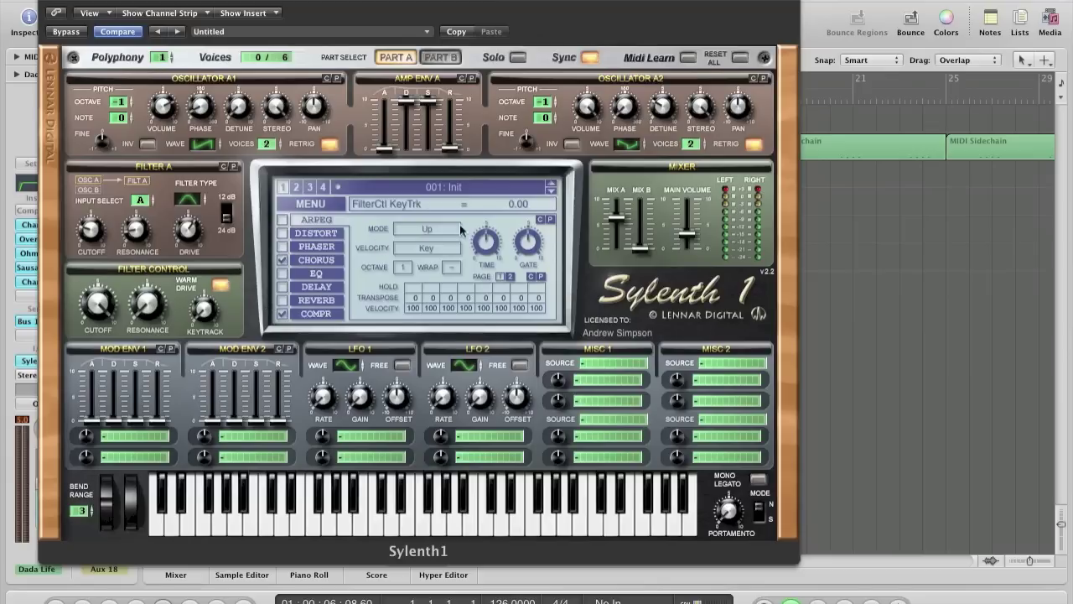
pyautogui.moveTo(648, 254); pyautogui.dragTo(650, 176)
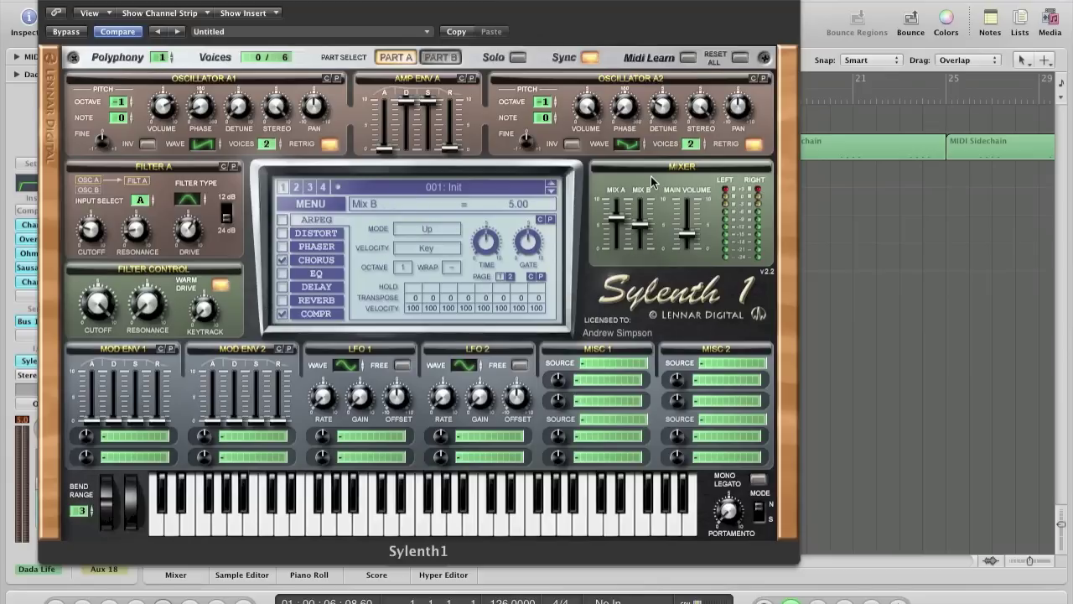
# - Switch Sylenth1 to Part B and change Oscillator B2's waveform to Sine
pyautogui.click(433, 57)
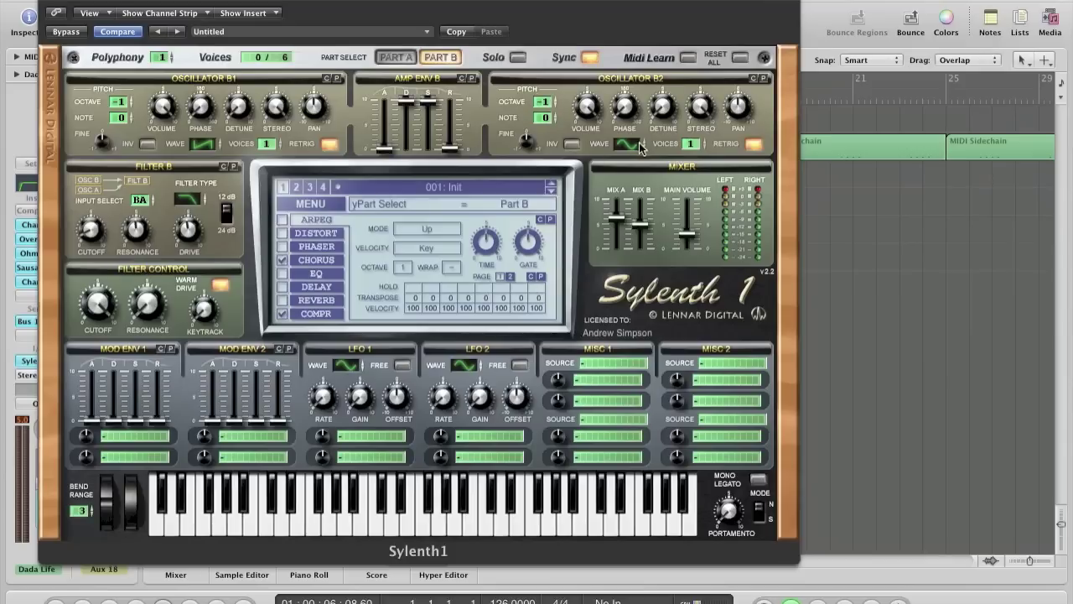
pyautogui.moveTo(626, 146); pyautogui.dragTo(648, 296)
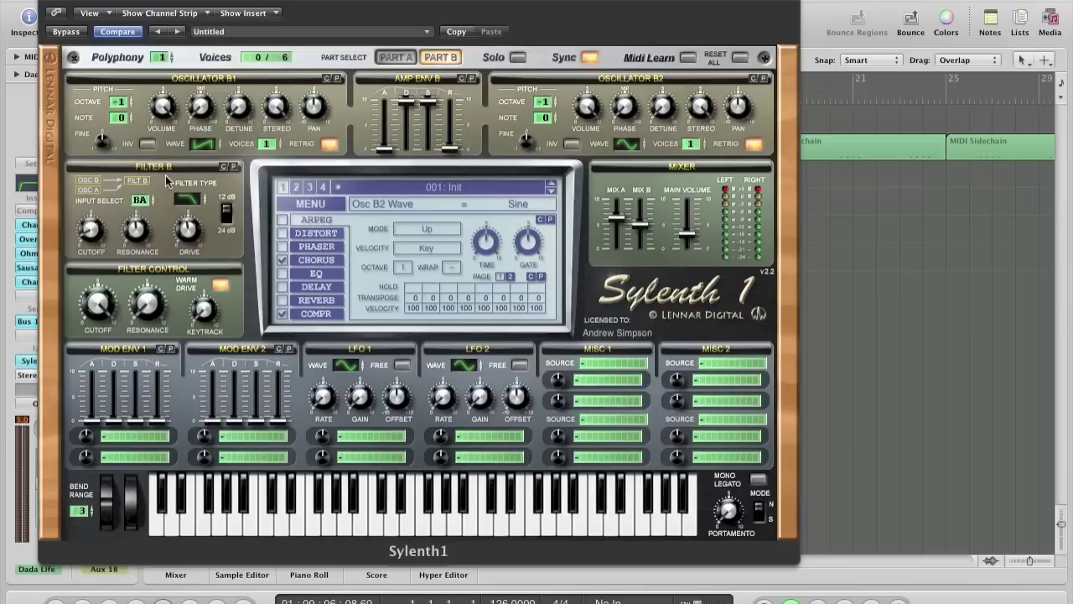
# - Review lowpass Filter B, lower its resonance slightly, and flip the 12/24 dB slope
pyautogui.click(93, 232)
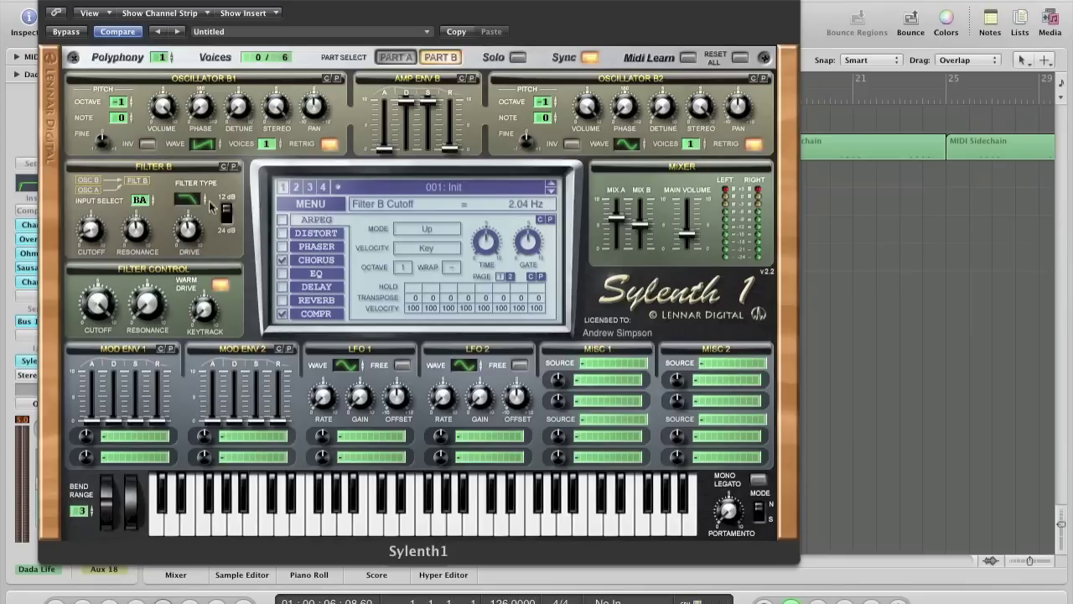
pyautogui.click(138, 235)
pyautogui.moveTo(148, 236); pyautogui.dragTo(147, 233)
pyautogui.click(187, 203)
pyautogui.click(225, 213)
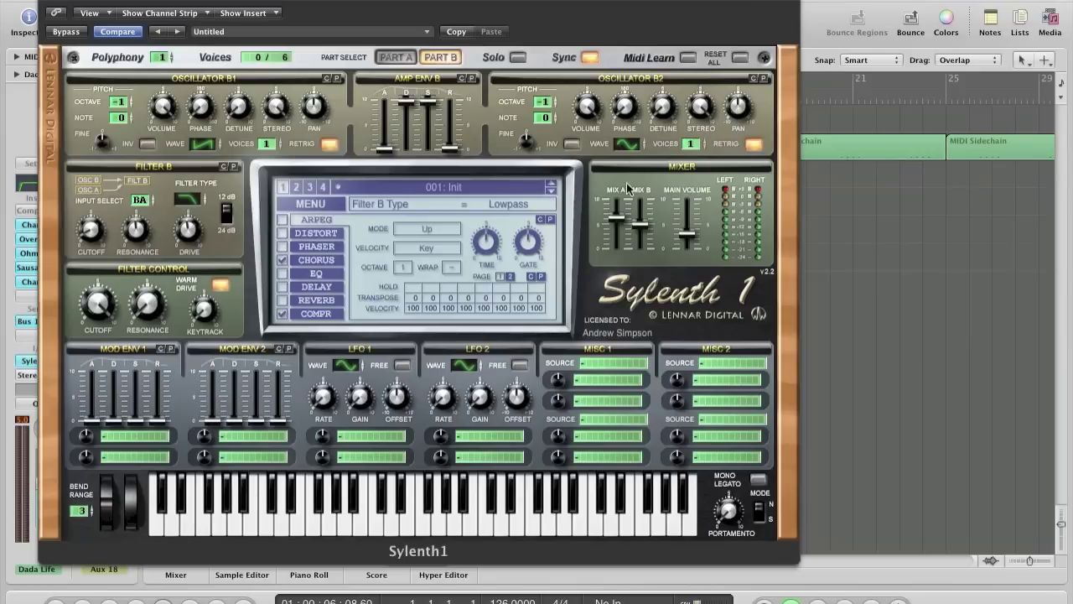
# - Zero Mix A to hear Part B alone during playback, then restore Mix A to 6.26
pyautogui.click(618, 224)
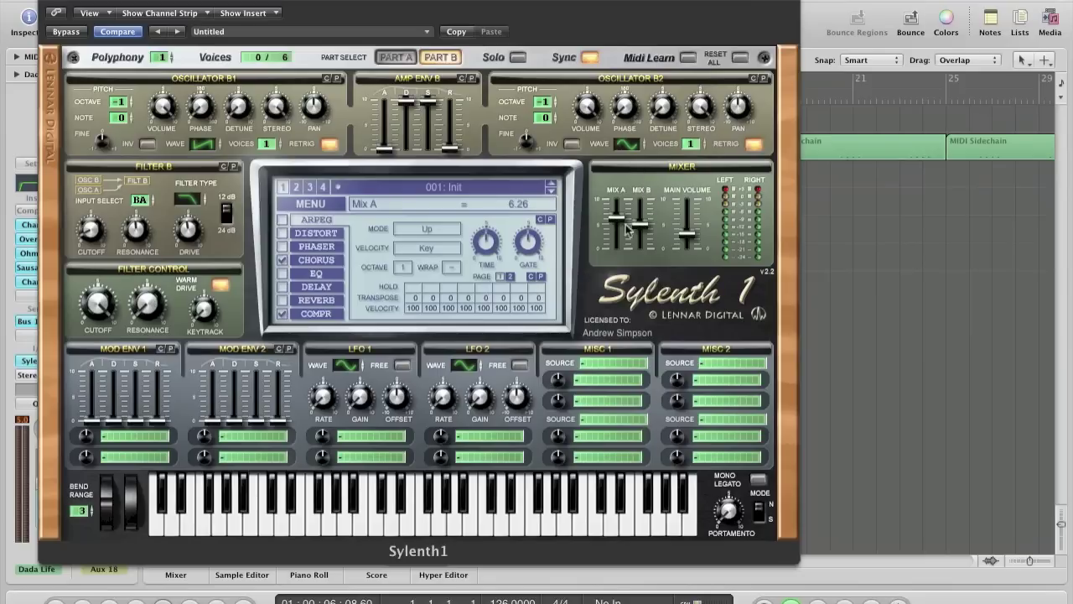
pyautogui.moveTo(618, 221); pyautogui.dragTo(619, 349)
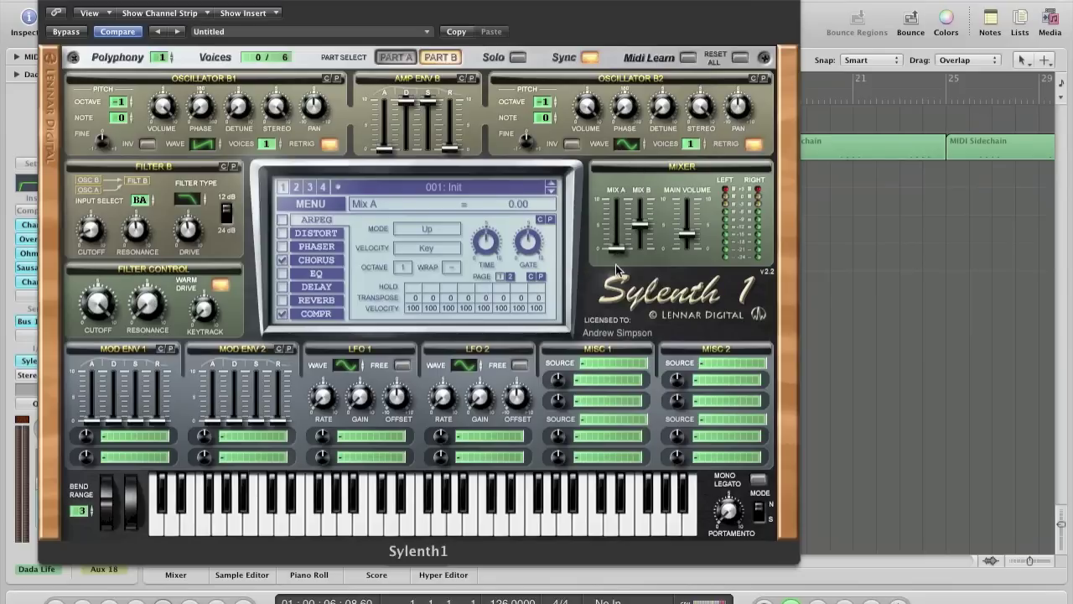
pyautogui.press('space')
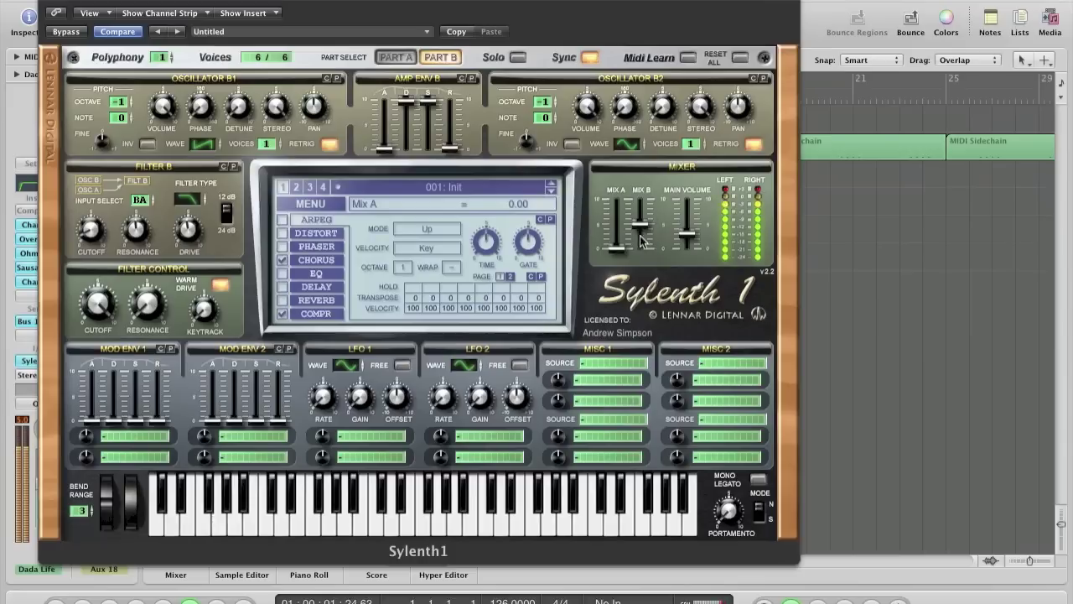
pyautogui.moveTo(626, 242); pyautogui.dragTo(644, 178)
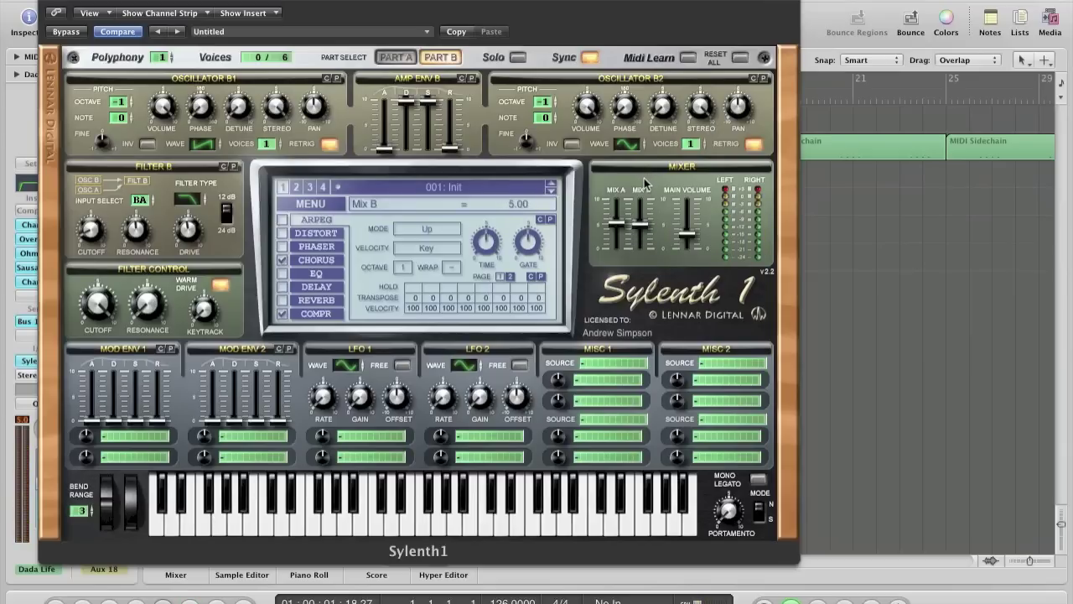
pyautogui.moveTo(623, 226); pyautogui.dragTo(623, 350)
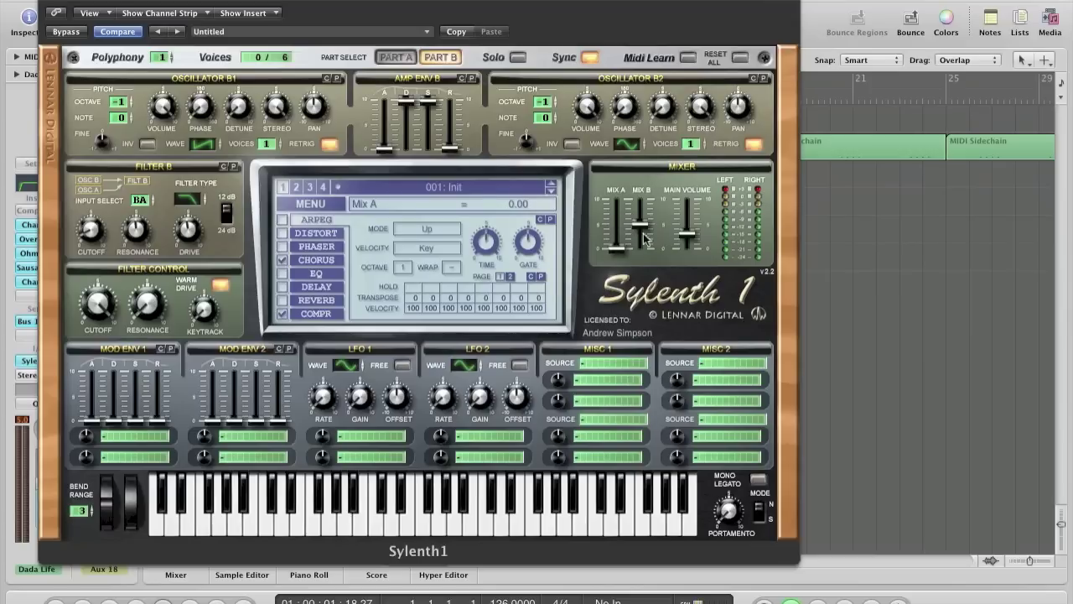
pyautogui.moveTo(618, 252); pyautogui.dragTo(618, 219)
pyautogui.moveTo(619, 196); pyautogui.dragTo(612, 160)
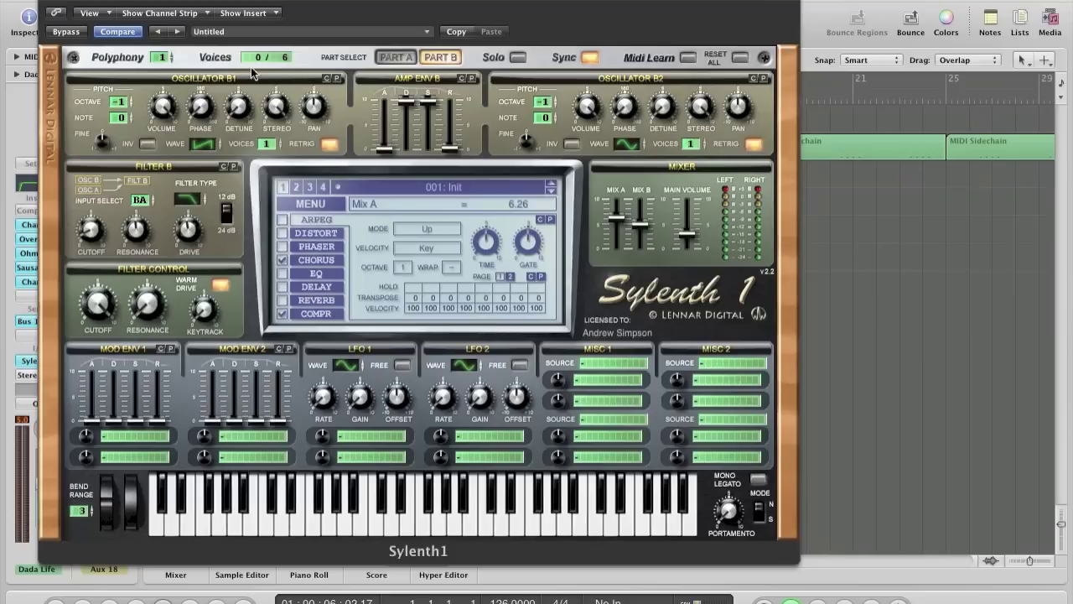
# - Close the Sylenth1 plug-in window to reveal the arrange area with six tracks
pyautogui.click(46, 5)
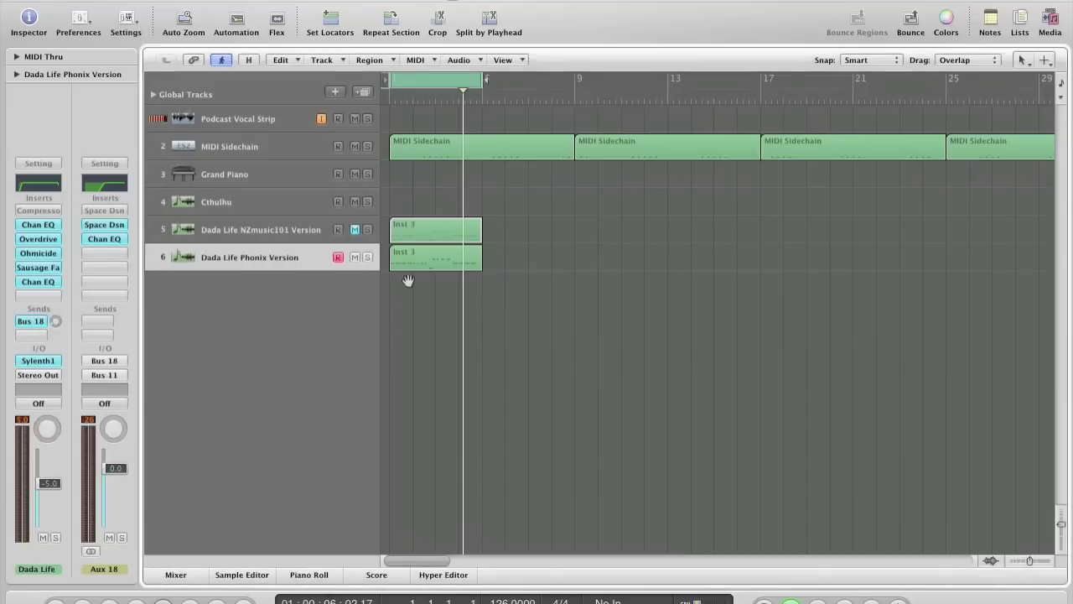